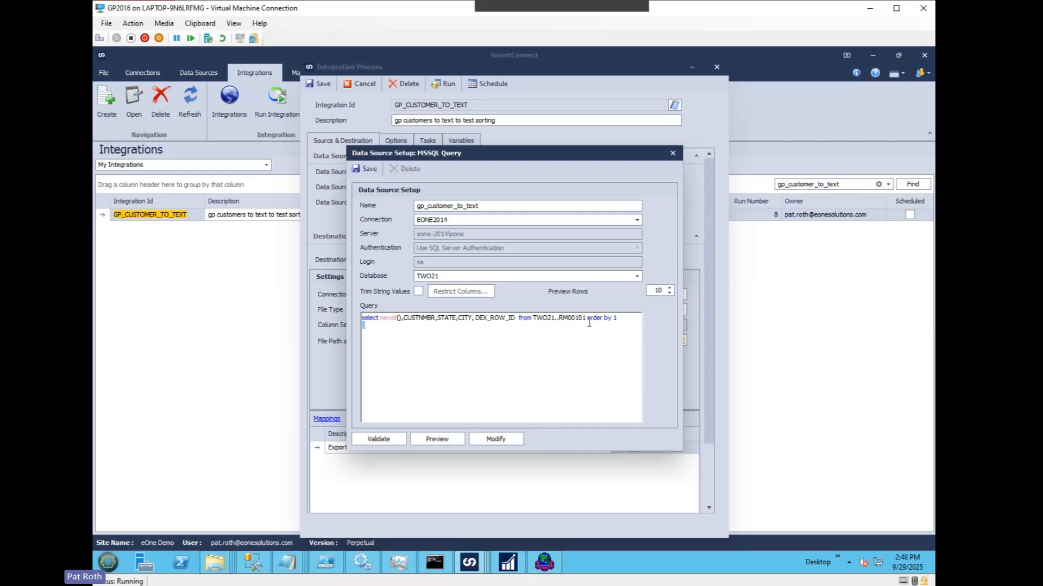
Step: Preview the gp_customer_to_text query data three times to compare the row order, and save the data source
click(446, 438)
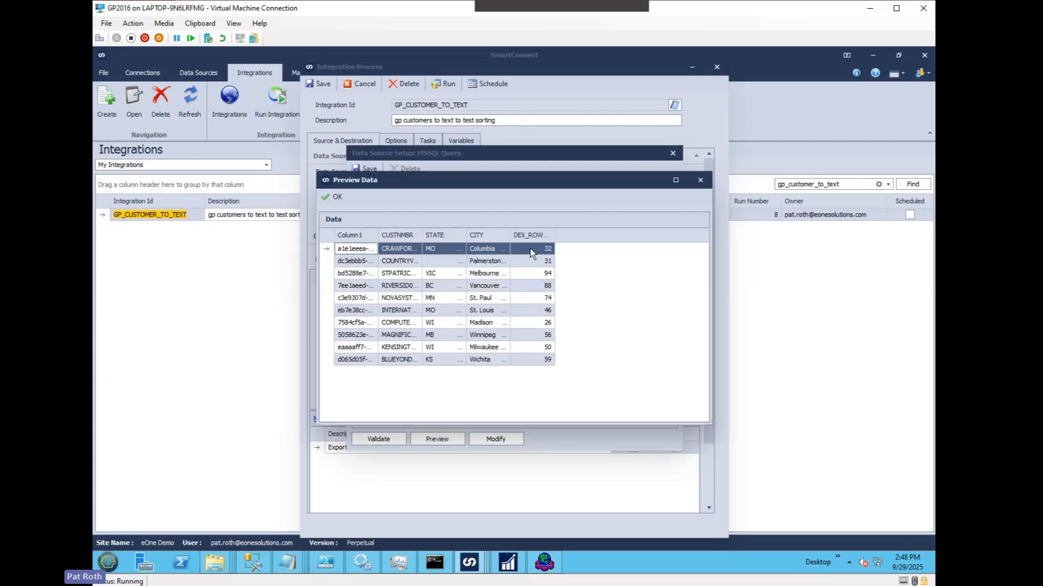
click(333, 196)
click(446, 439)
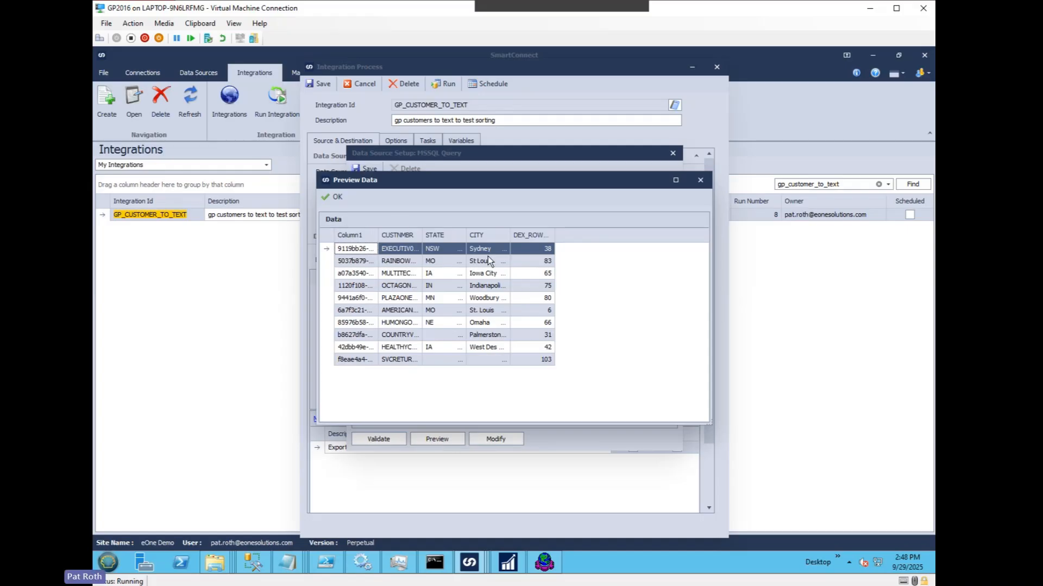
click(336, 198)
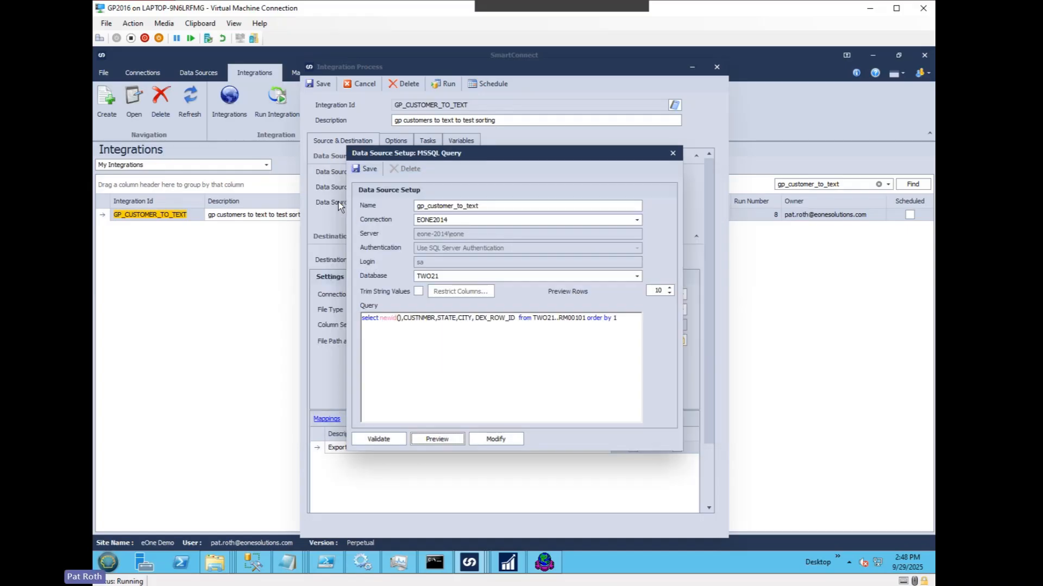
click(426, 440)
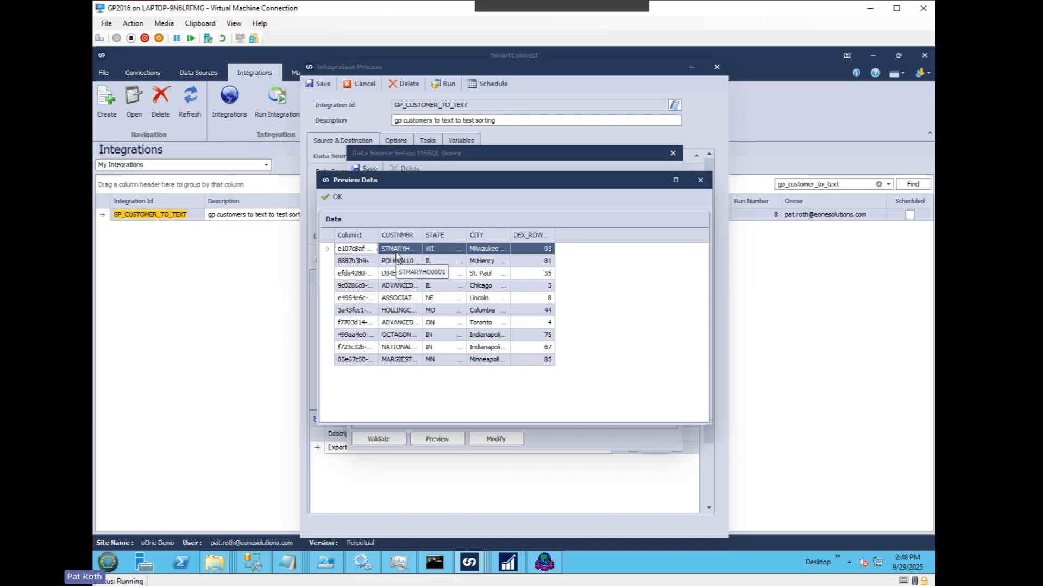
click(336, 197)
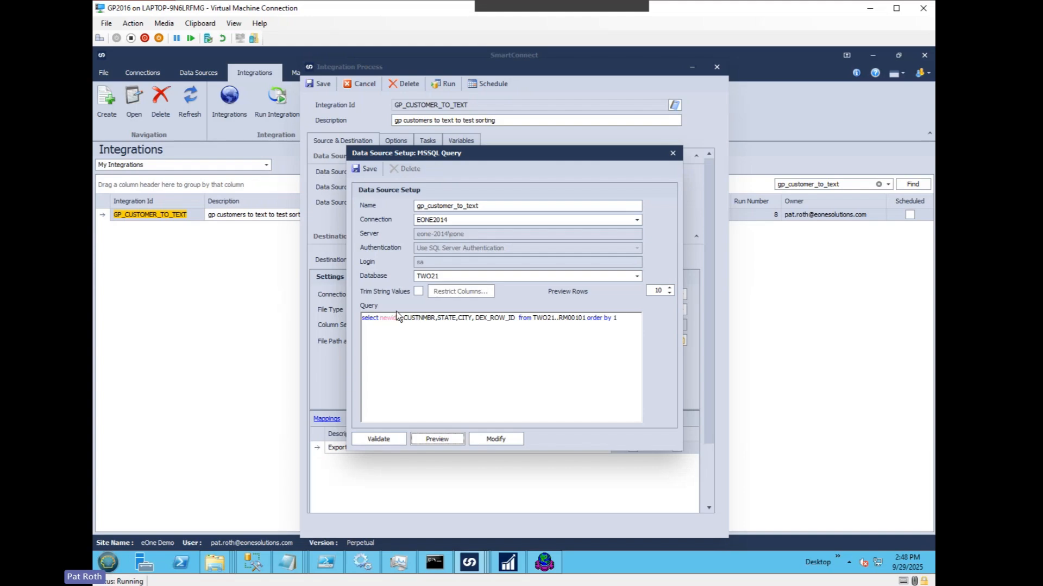
click(369, 170)
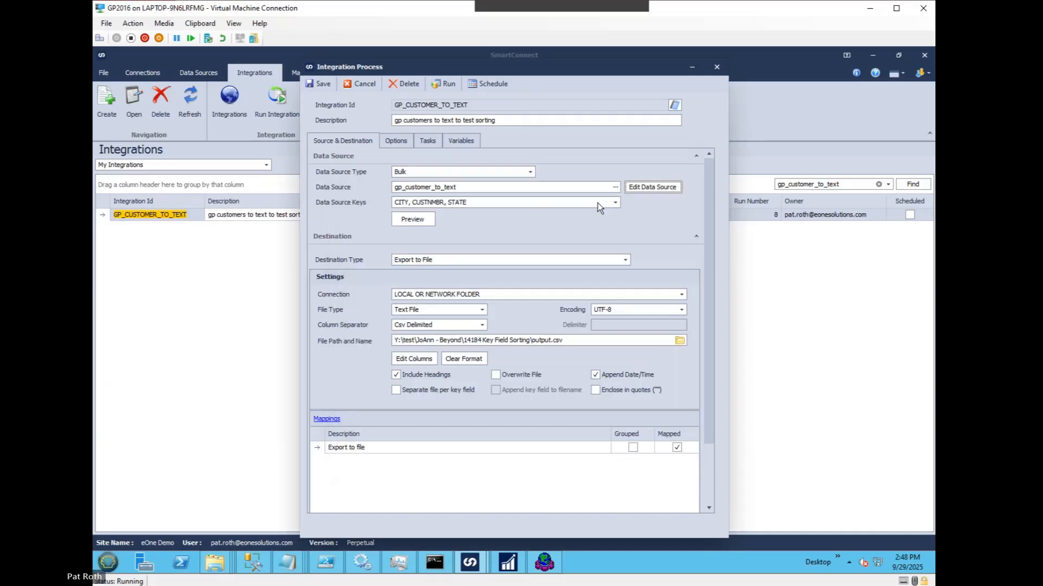
Step: Set the data source keys to DEX_ROW_ID only and preview the source data
click(616, 202)
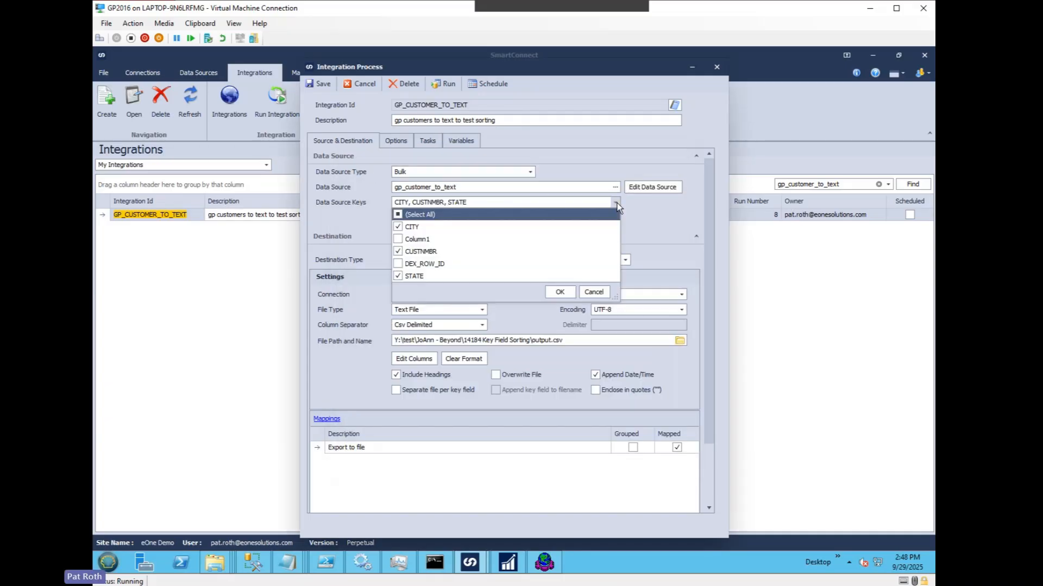
click(399, 215)
click(398, 264)
click(559, 292)
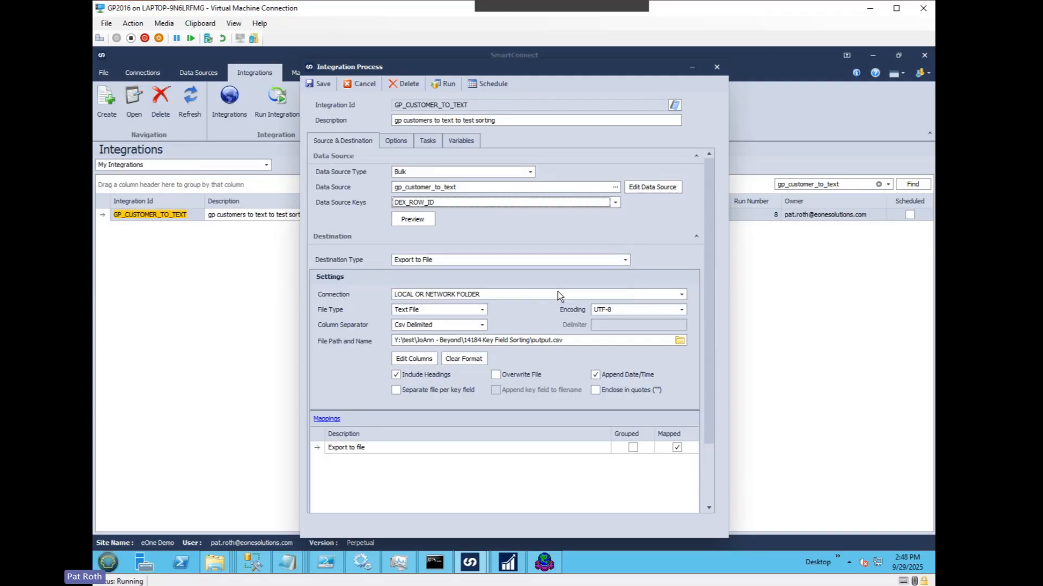
click(420, 220)
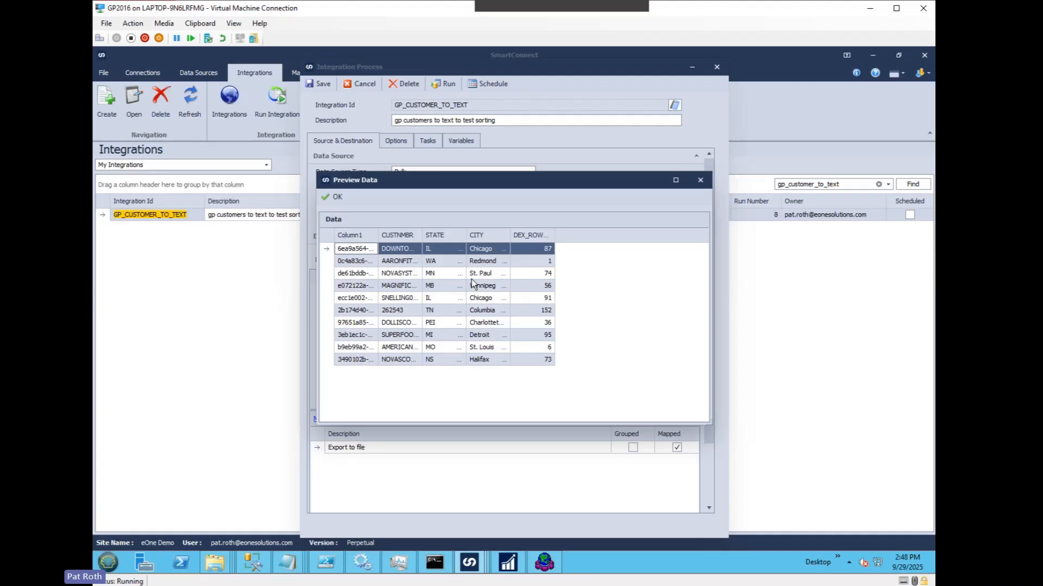
click(333, 197)
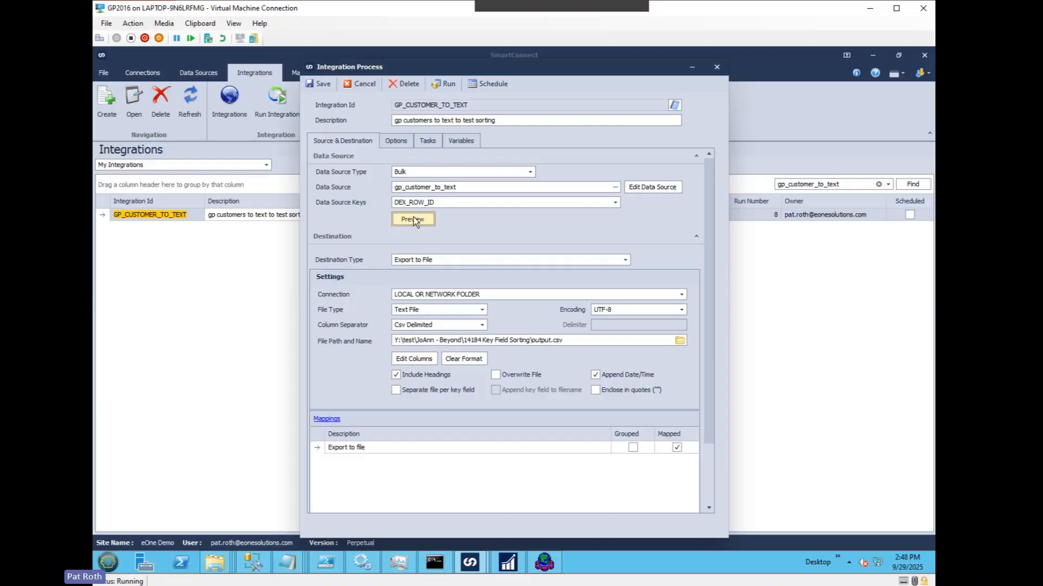
Step: Replace the data source keys with STATE, CITY and CUSTNMBR, chosen in that order
click(616, 205)
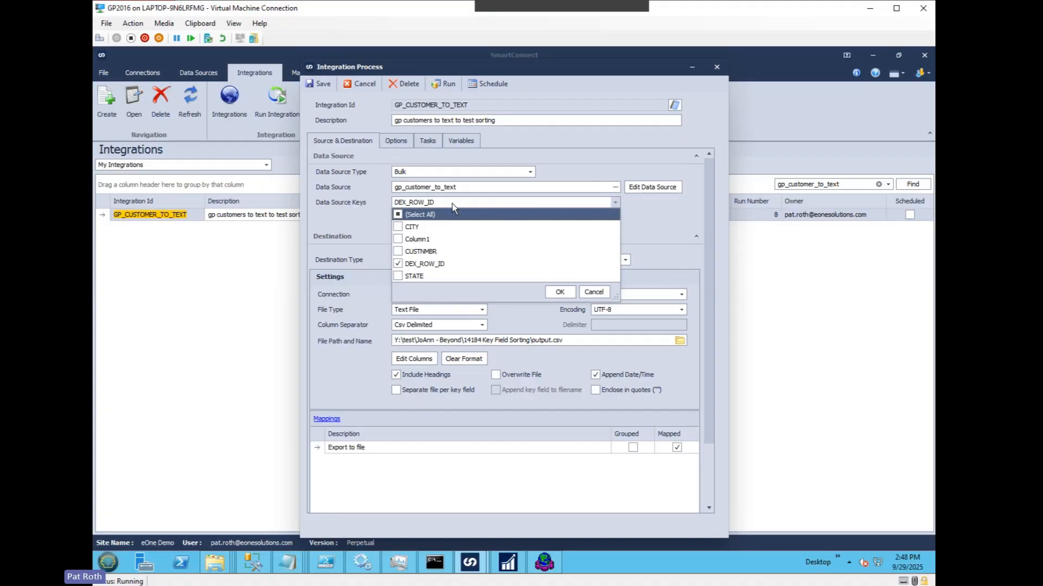
click(398, 215)
click(398, 275)
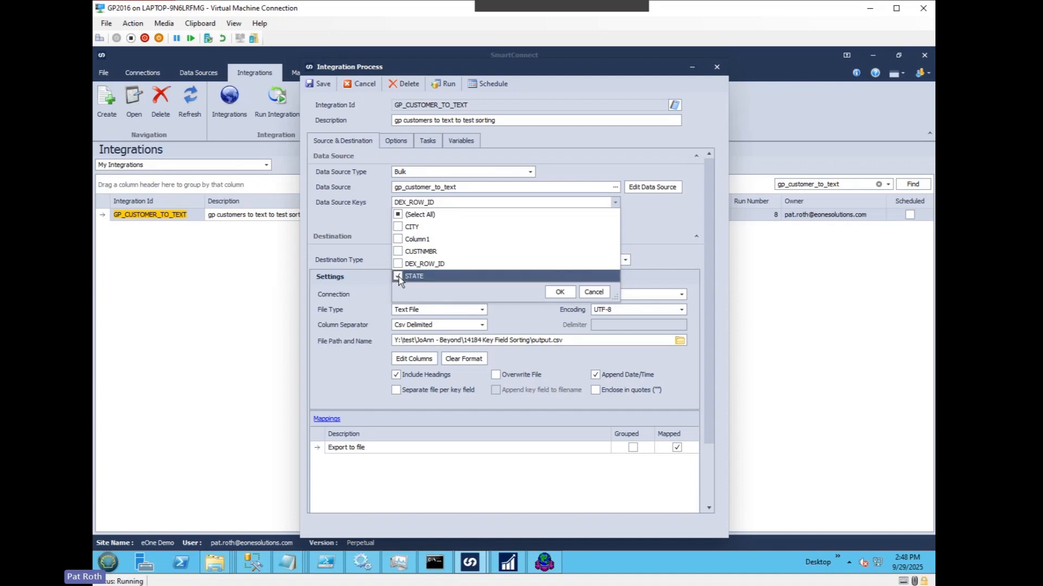
click(398, 227)
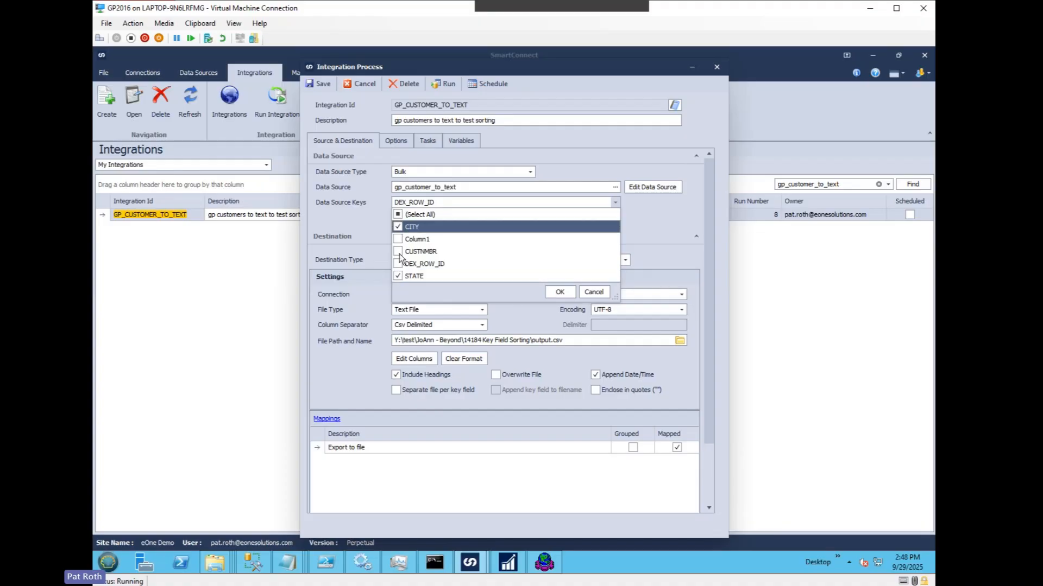
click(398, 251)
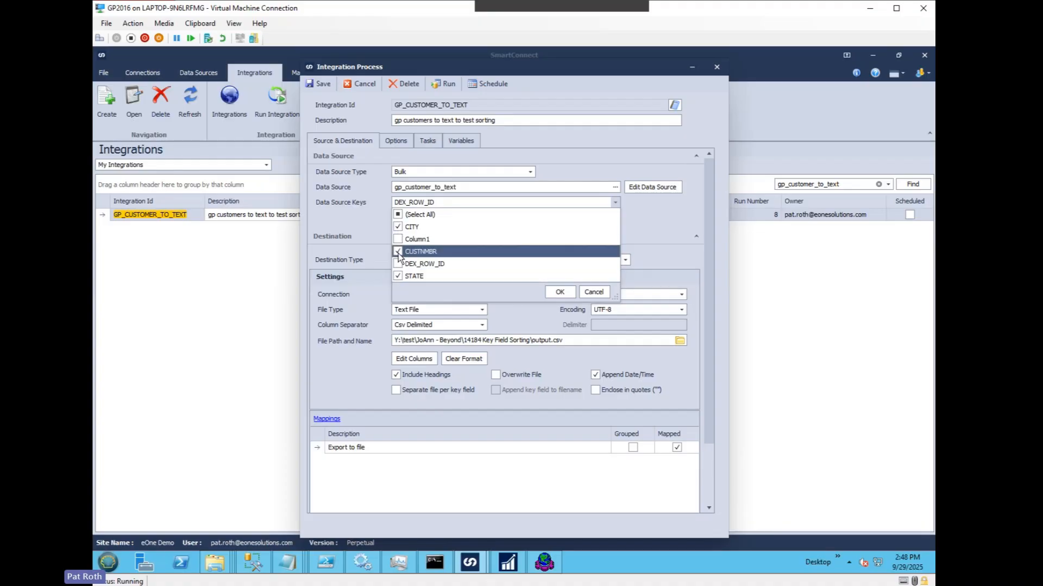
click(560, 293)
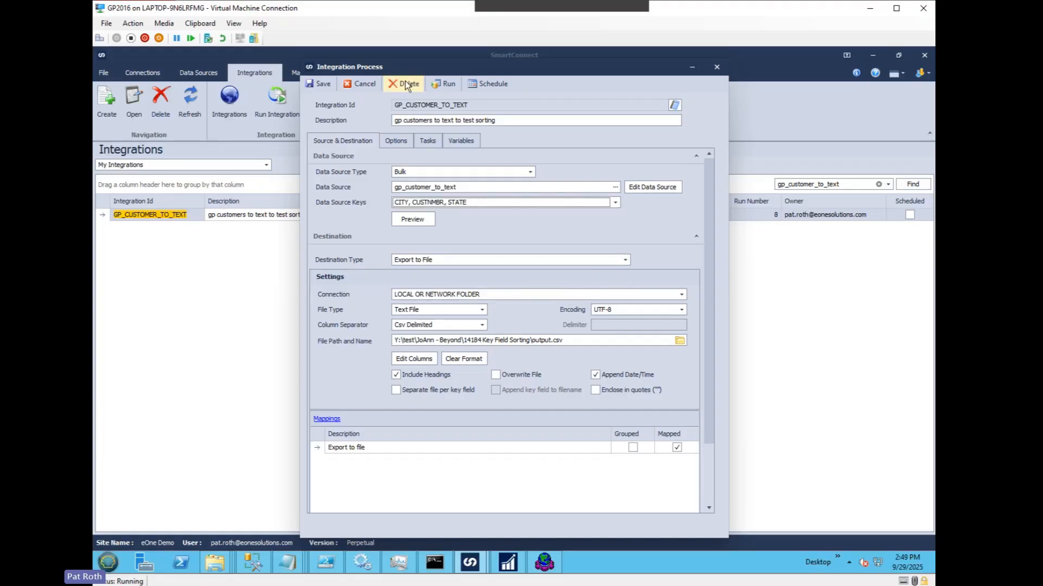
Step: Run the GP_CUSTOMER_TO_TEXT integration to export the customers to the CSV file
click(445, 86)
click(485, 333)
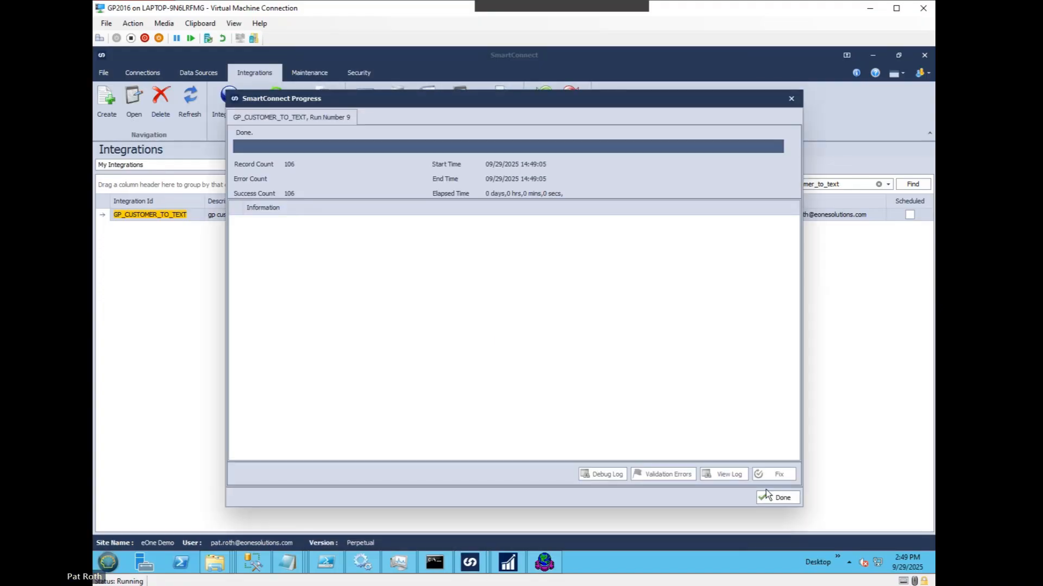
click(776, 495)
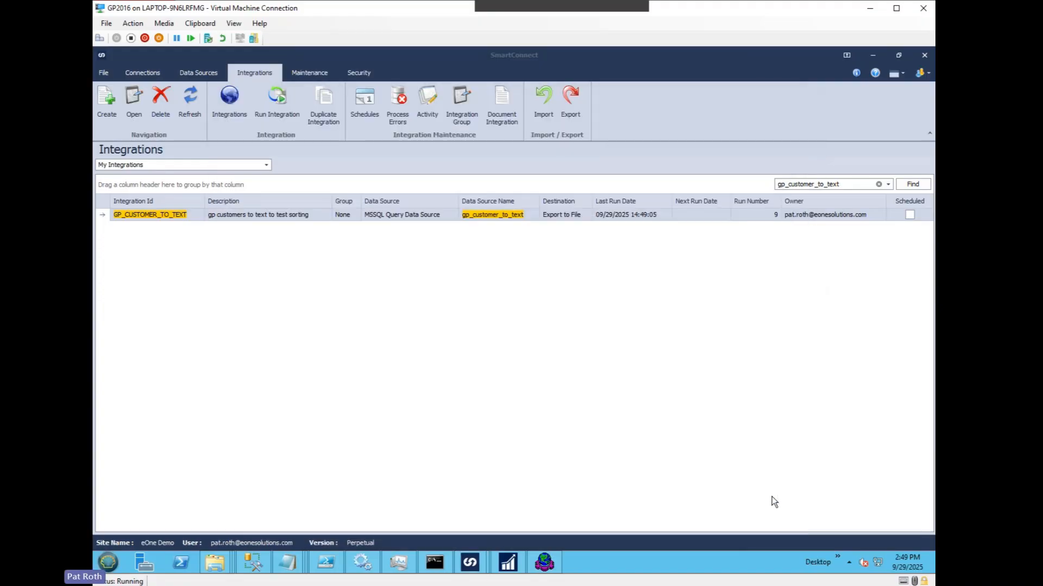
Step: Open output_20250929-024905.csv from the 14184 Key Field Sorting folder in Notepad
right_click(215, 563)
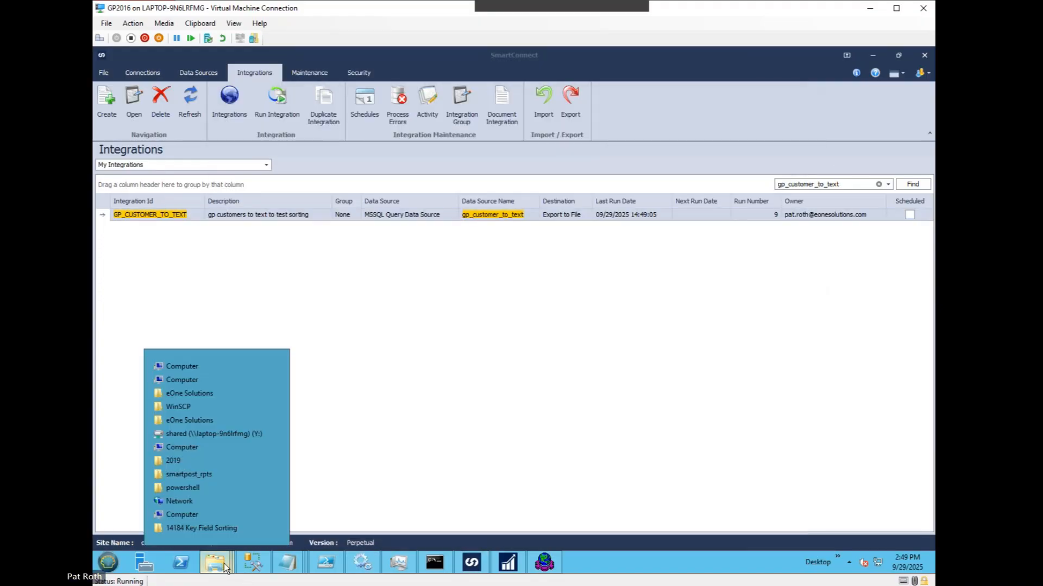
click(222, 533)
click(380, 219)
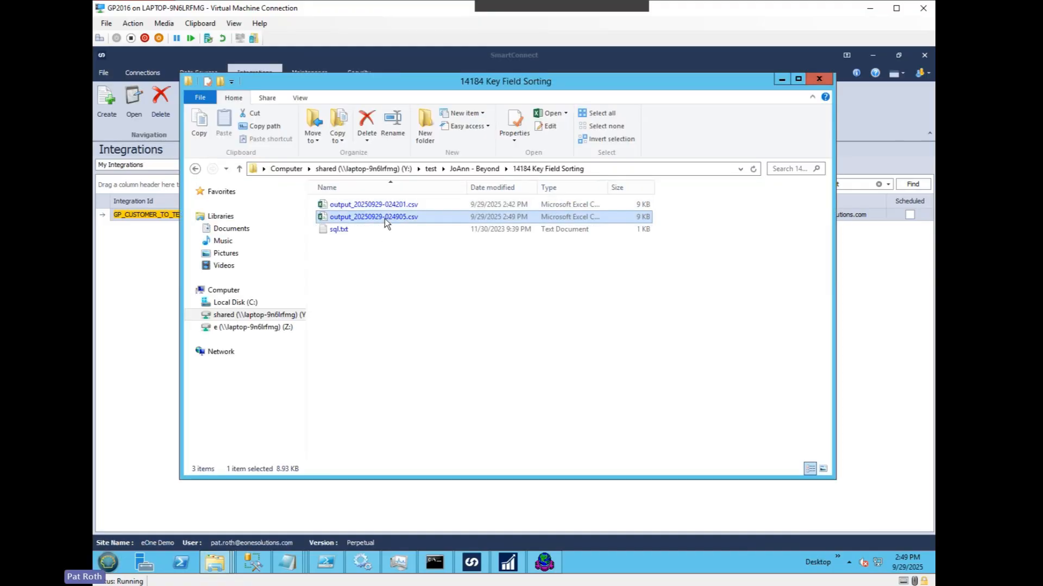
right_click(384, 219)
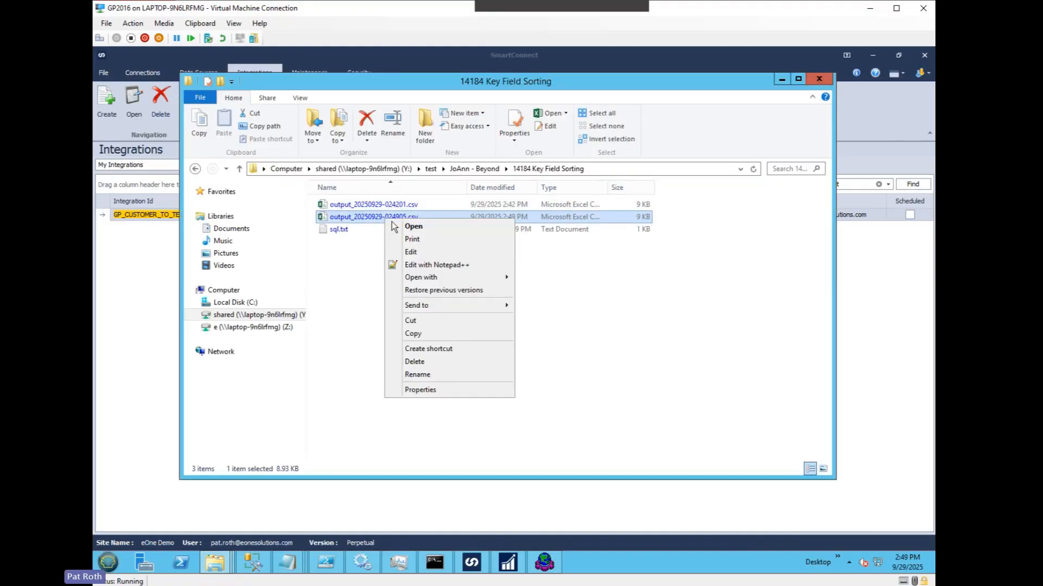
mouse_move(437, 279)
click(543, 303)
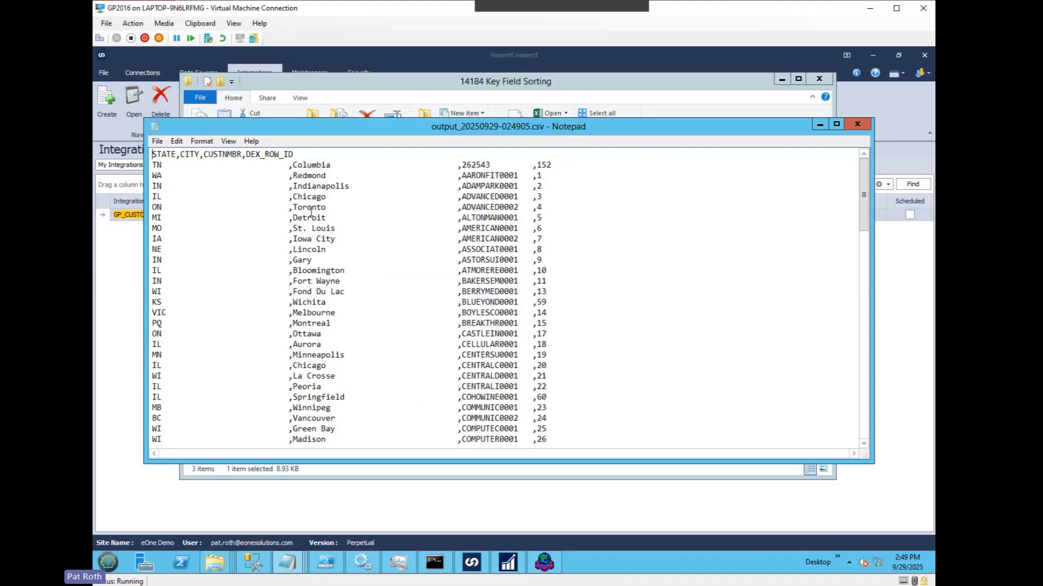
Step: Examine the row order by state, city and customer number in the exported file, and close it and put the folder window away
drag(309, 131, 347, 148)
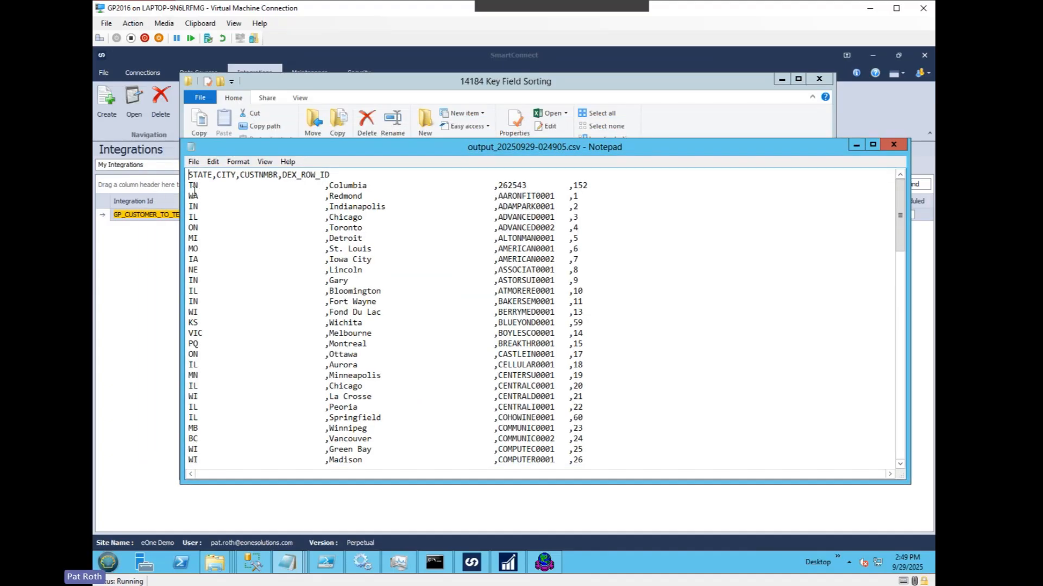
drag(190, 186, 192, 210)
click(191, 209)
drag(602, 359, 158, 281)
click(254, 238)
click(893, 145)
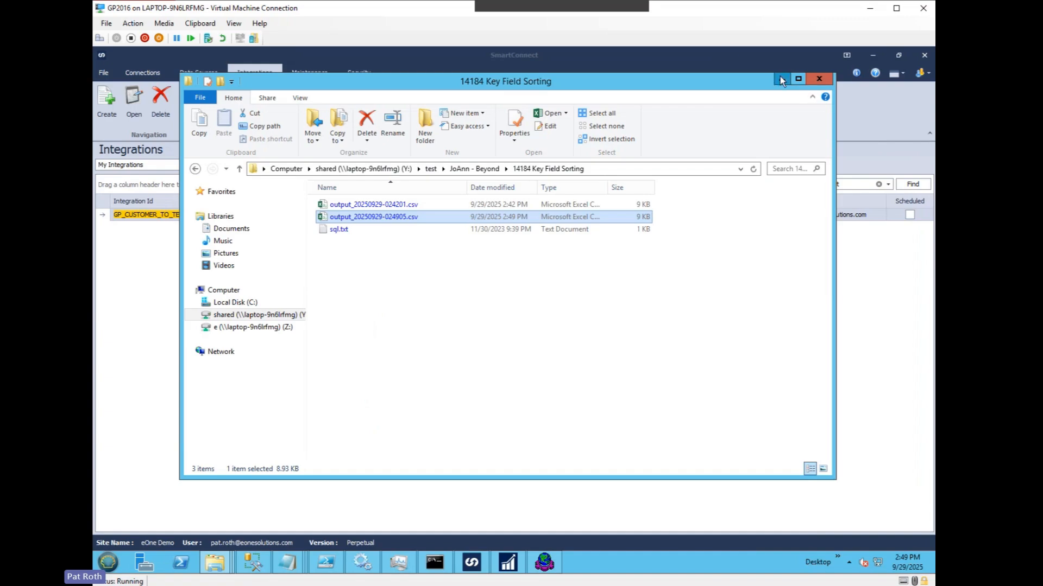
click(780, 80)
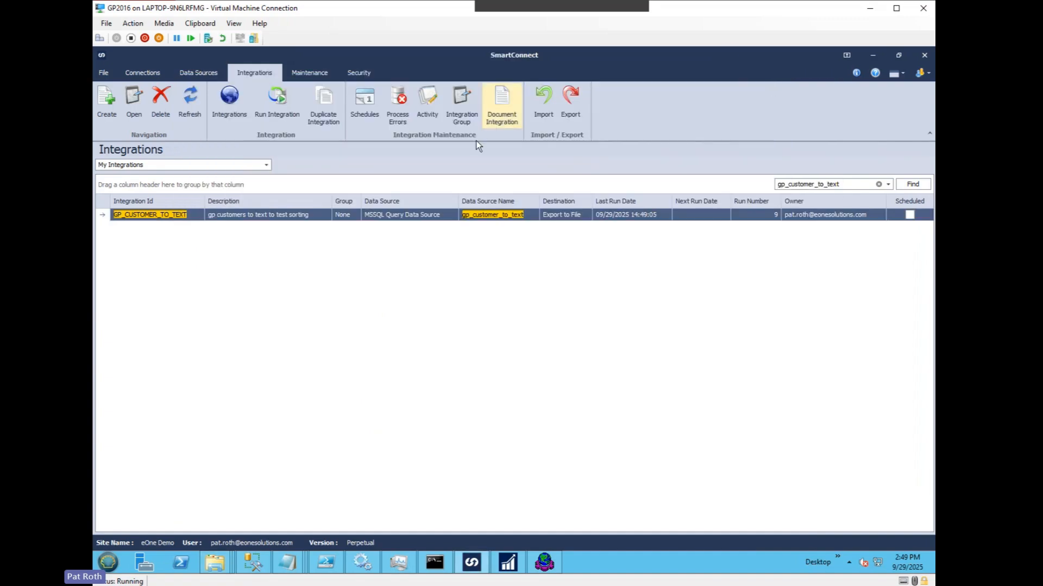
Step: Reopen the GP_CUSTOMER_TO_TEXT integration, and run its KeyColumn query against SC2021 in SQL Server Management Studio
double_click(280, 214)
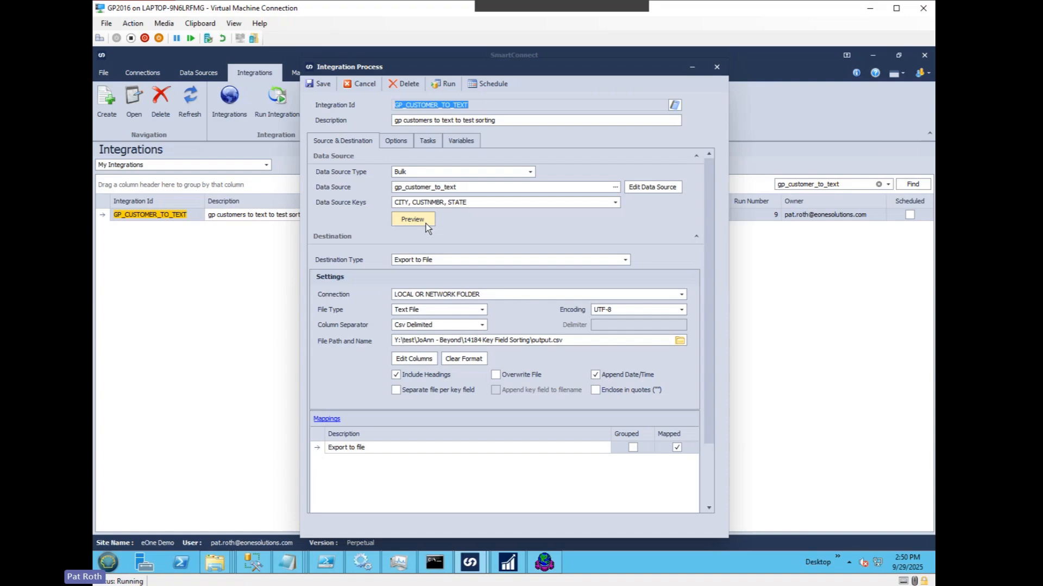
click(255, 566)
click(265, 101)
click(597, 176)
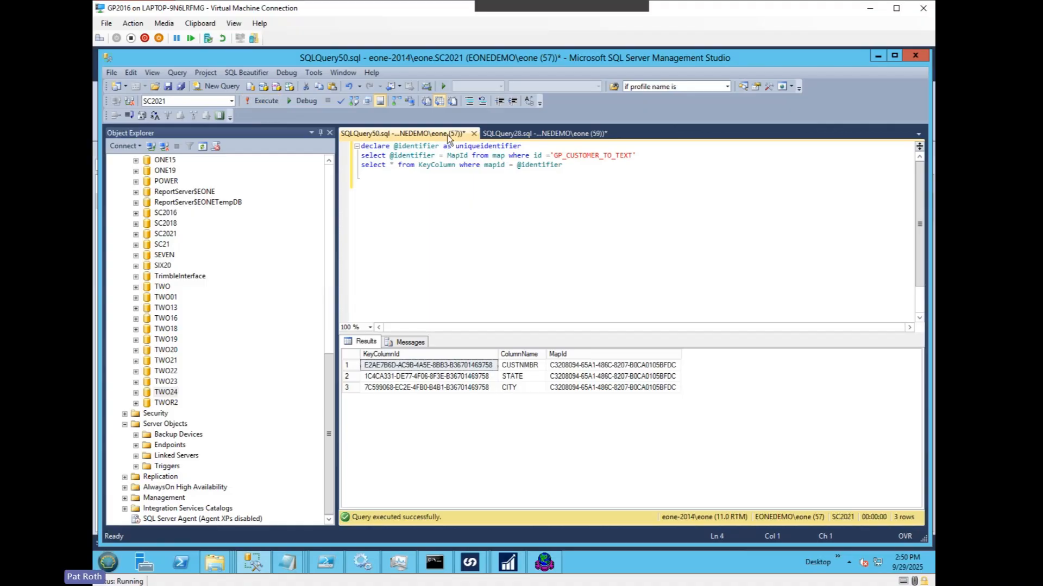
Step: Examine the query's MapId lookup for GP_CUSTOMER_TO_TEXT and the order of the stored key columns in the results
drag(631, 155, 344, 157)
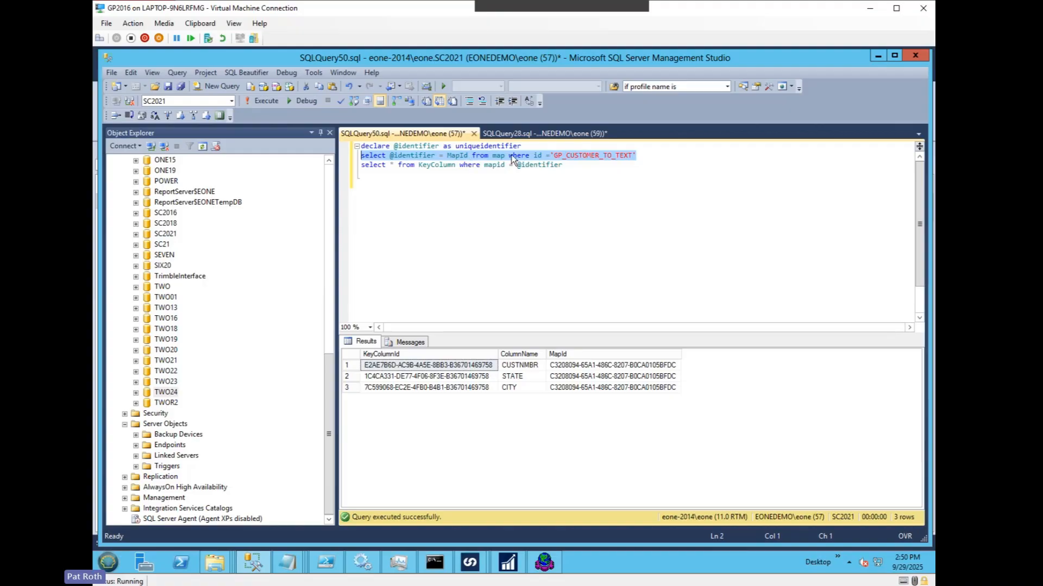
click(581, 174)
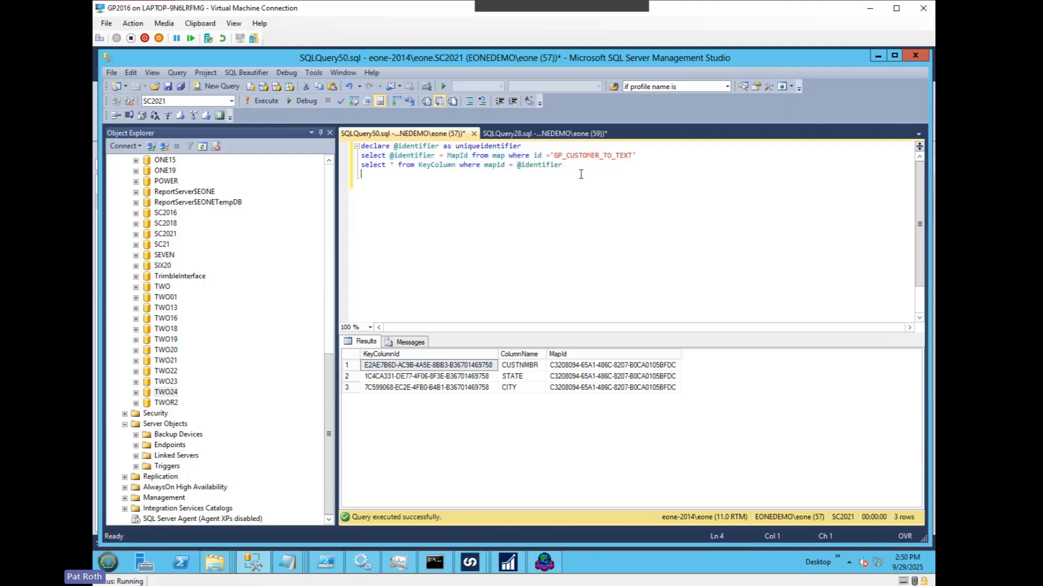
click(581, 211)
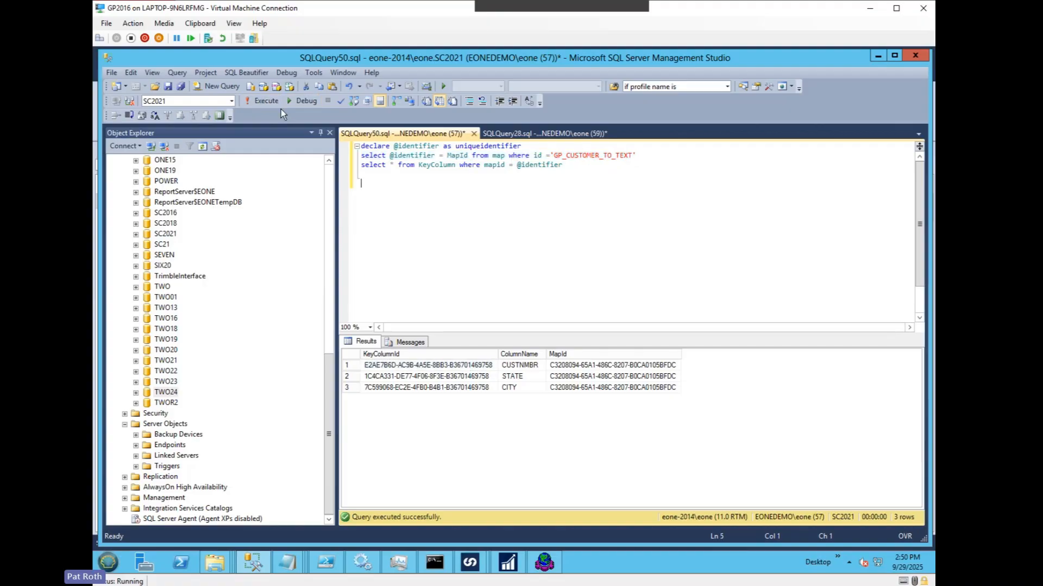
drag(613, 387, 419, 367)
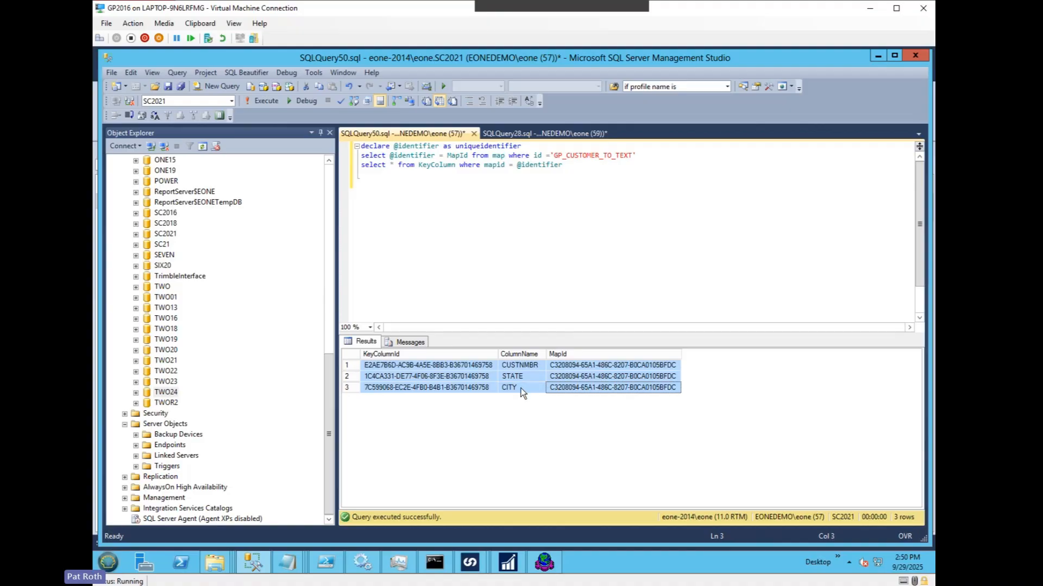
click(576, 165)
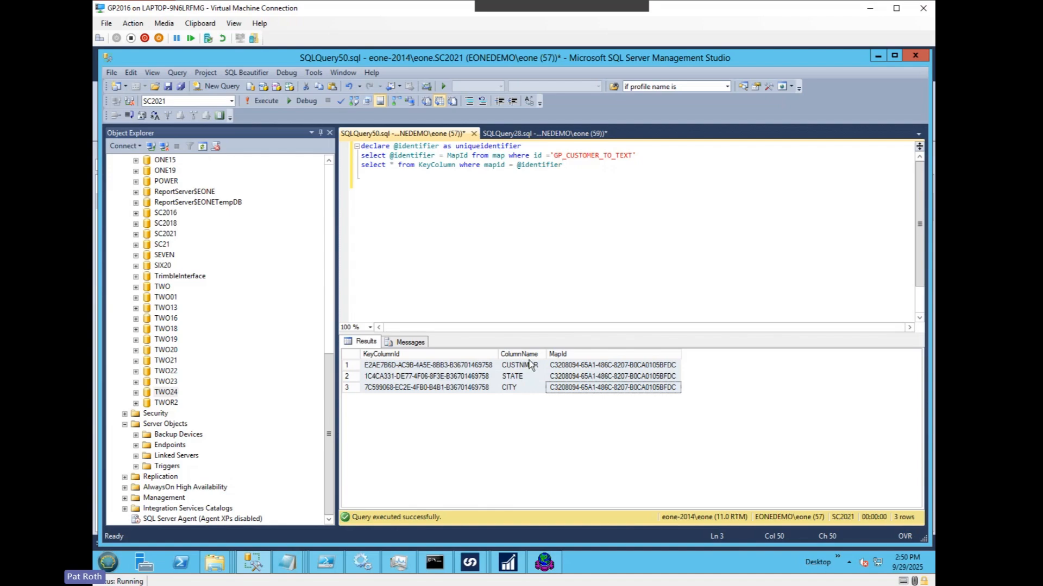
click(520, 376)
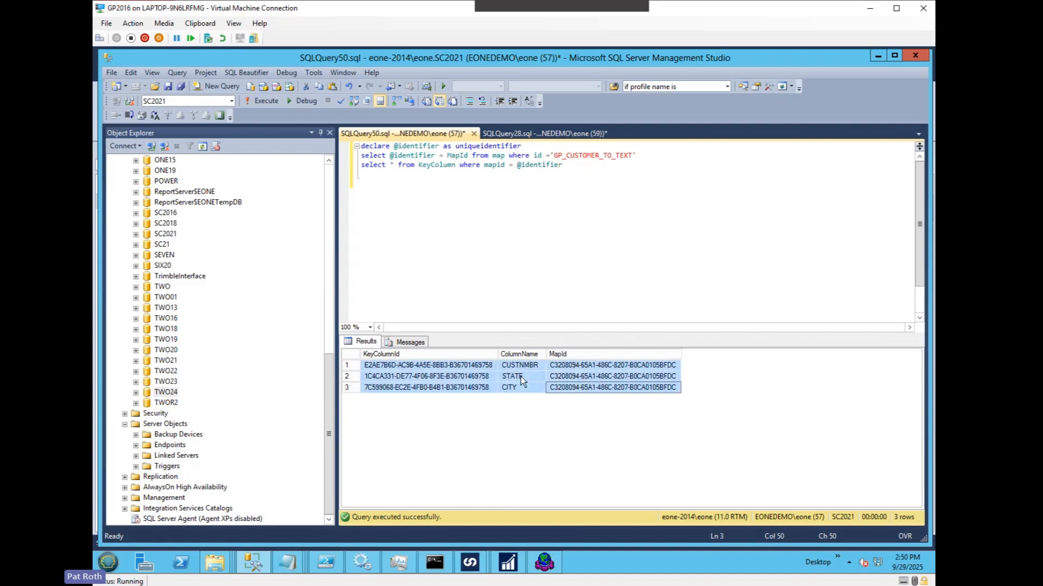
click(521, 368)
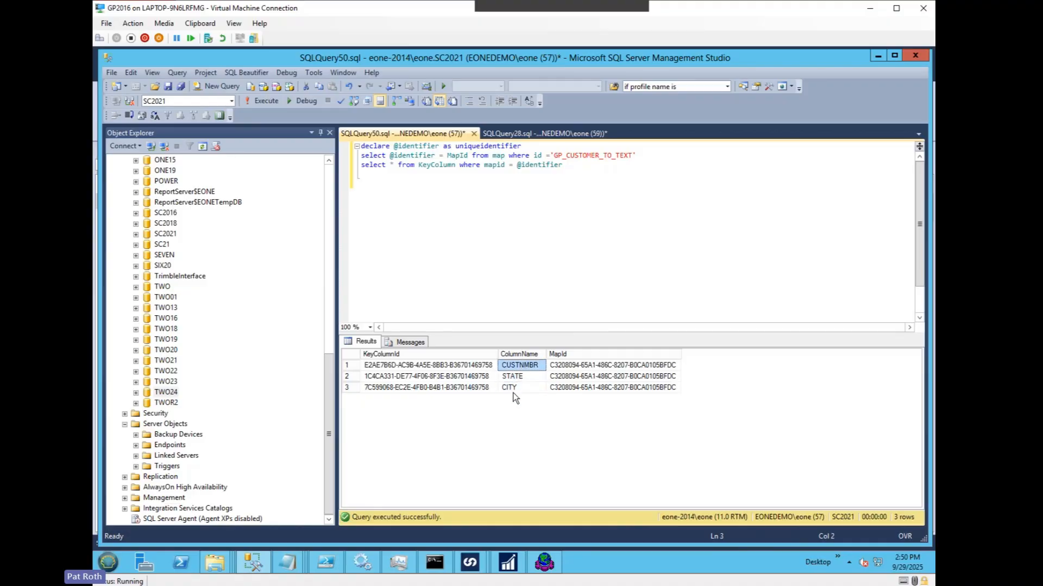
click(490, 265)
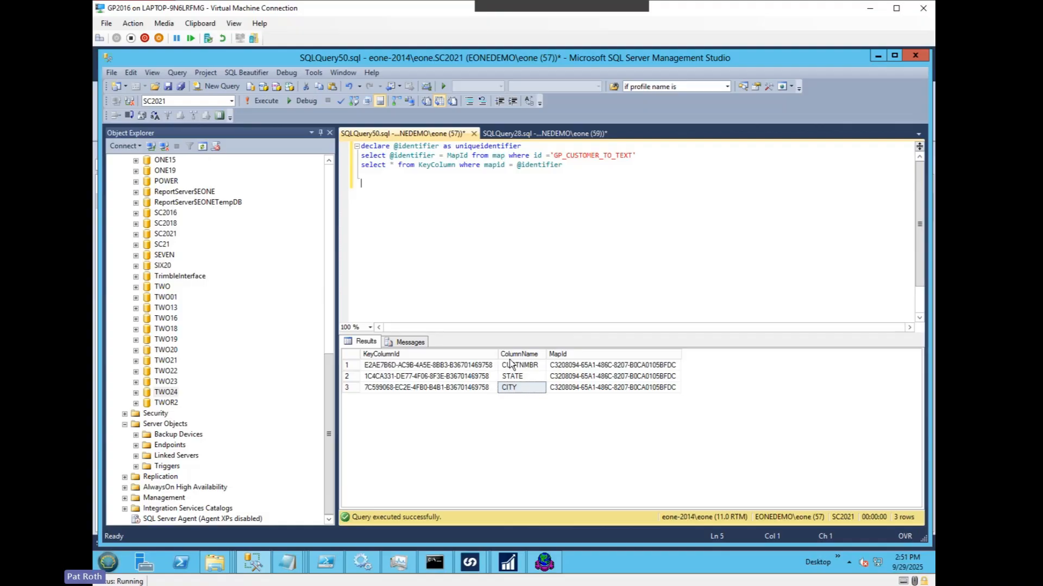
click(511, 378)
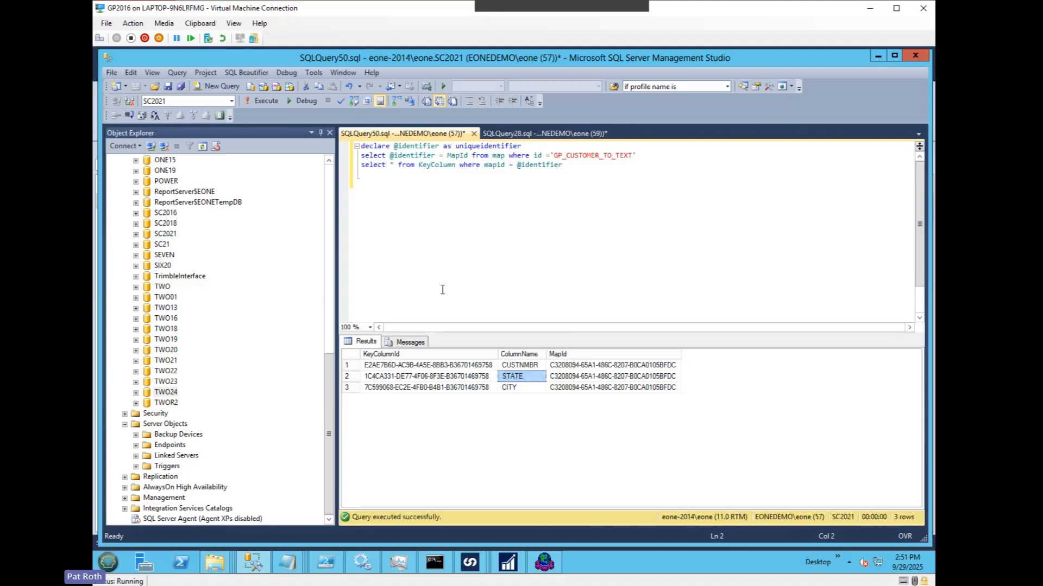
Step: Examine the ColumnName order and shared MapId of the stored key columns in the query results
drag(569, 392, 464, 379)
click(492, 257)
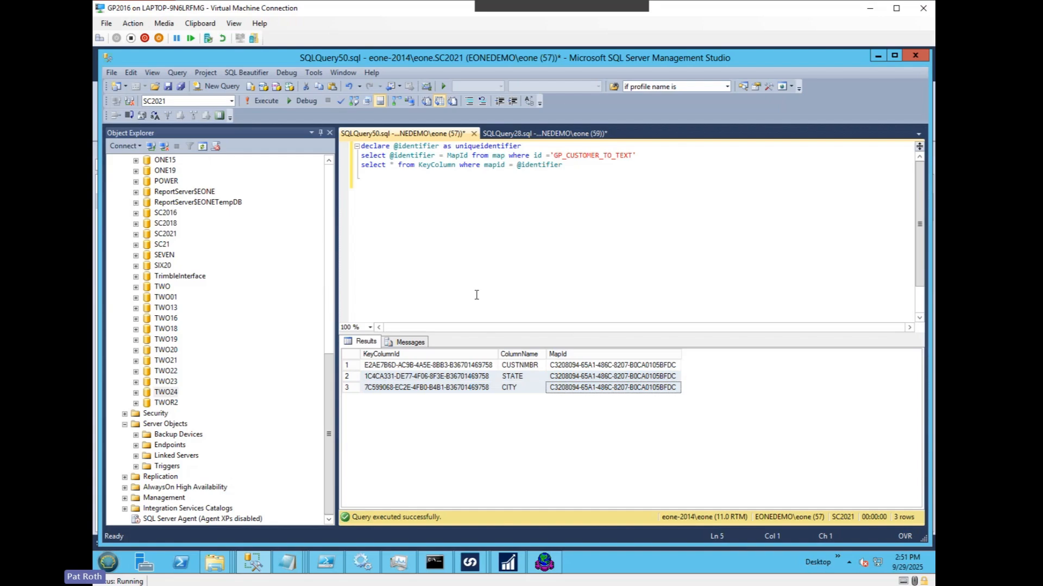
click(514, 367)
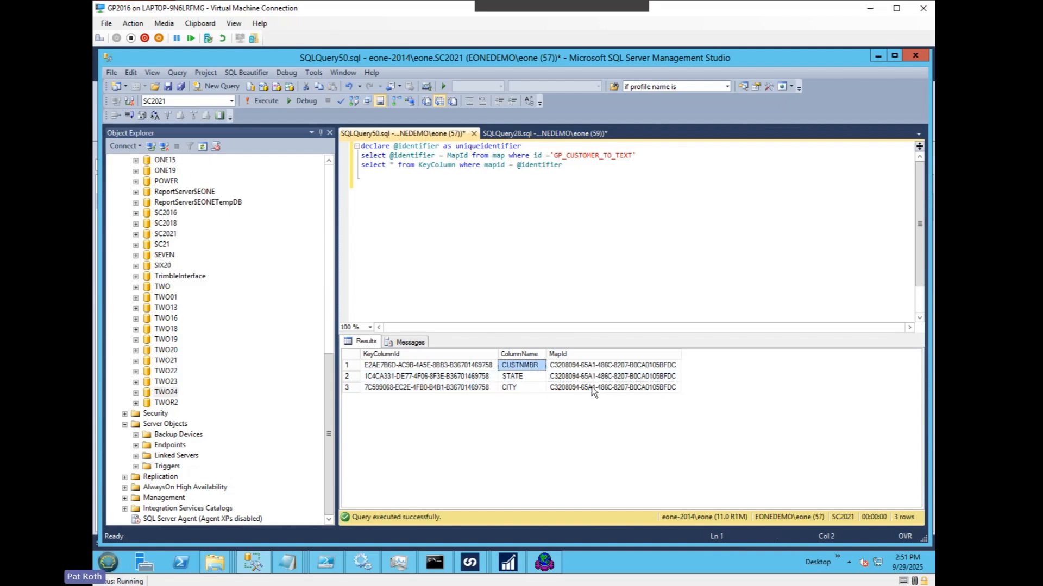
drag(592, 387, 445, 364)
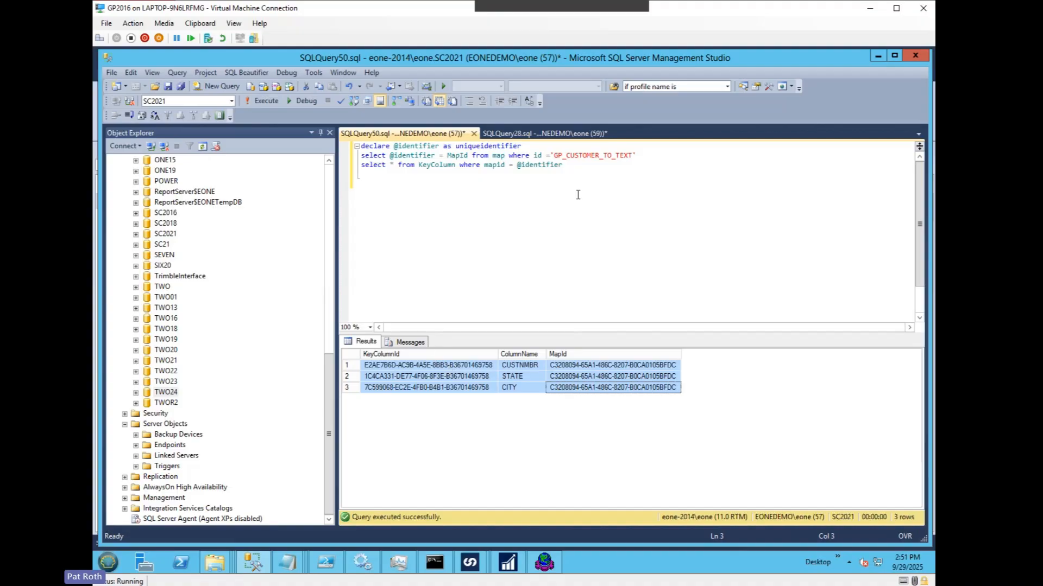
click(549, 219)
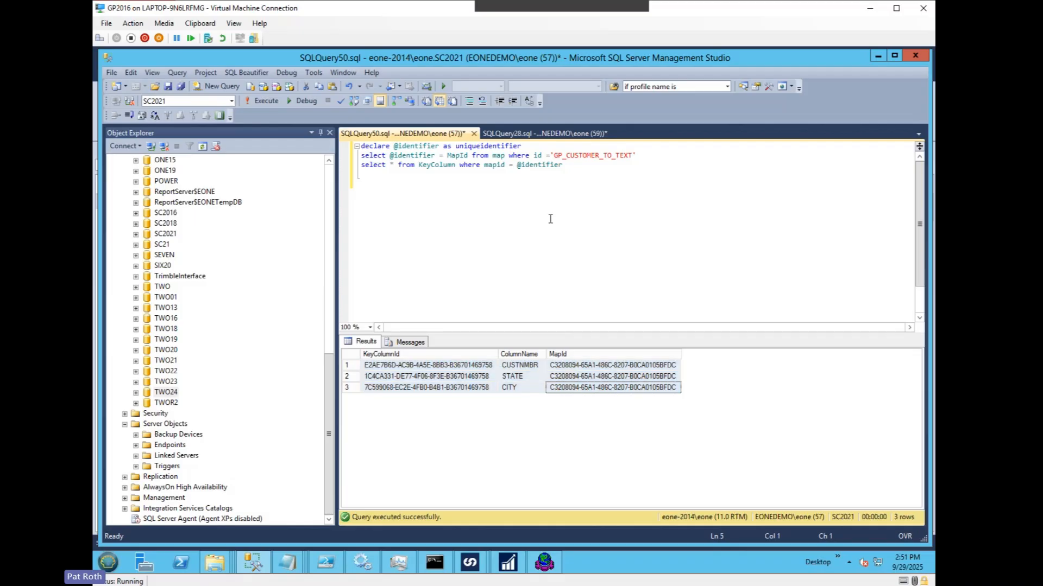
Step: Switch to SmartConnect to view the Data Source Keys of GP_CUSTOMER_TO_TEXT, and return to SQL Server Management Studio
click(508, 562)
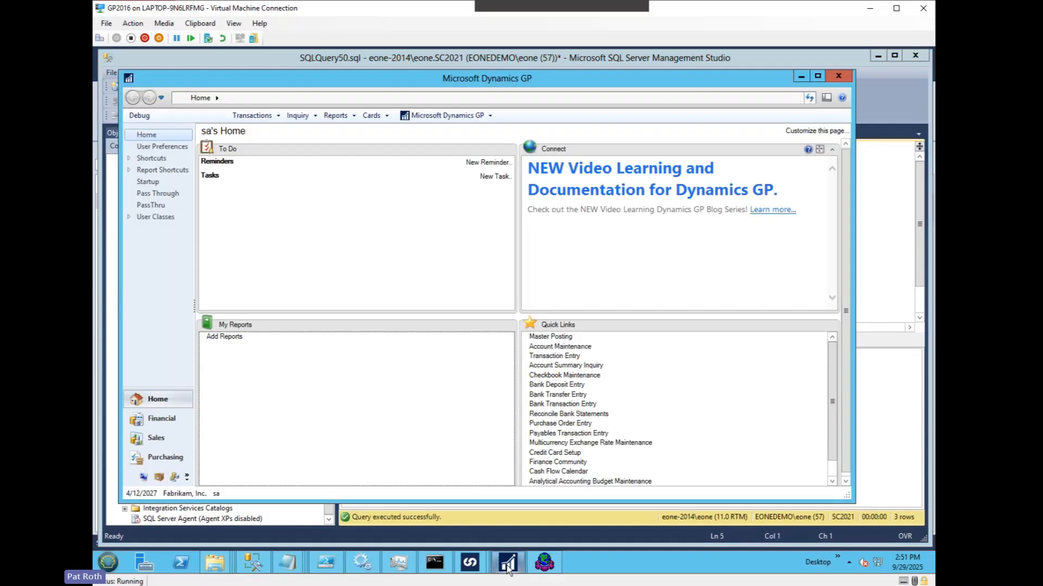
mouse_move(478, 570)
click(532, 508)
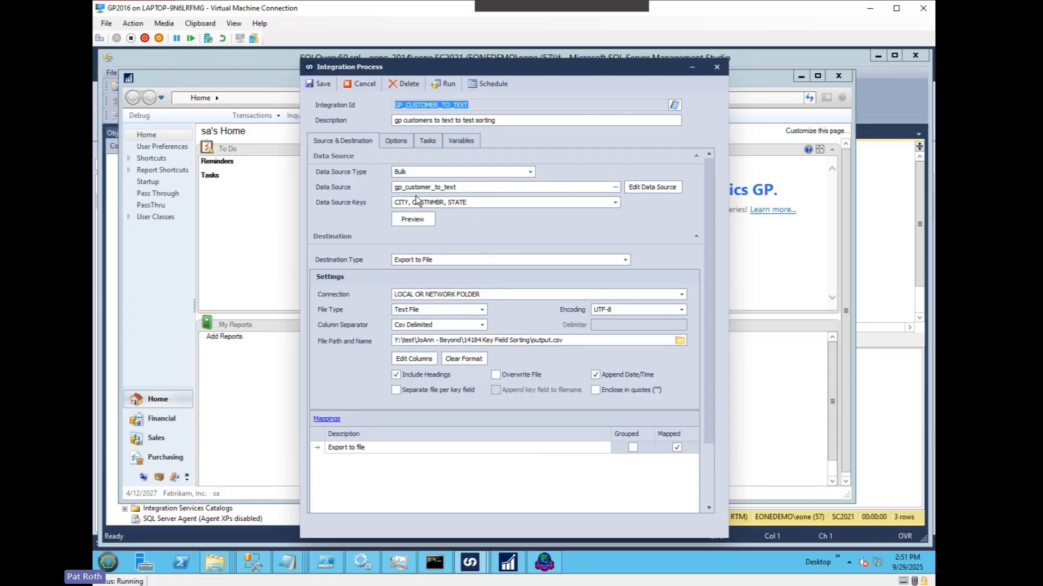
click(254, 567)
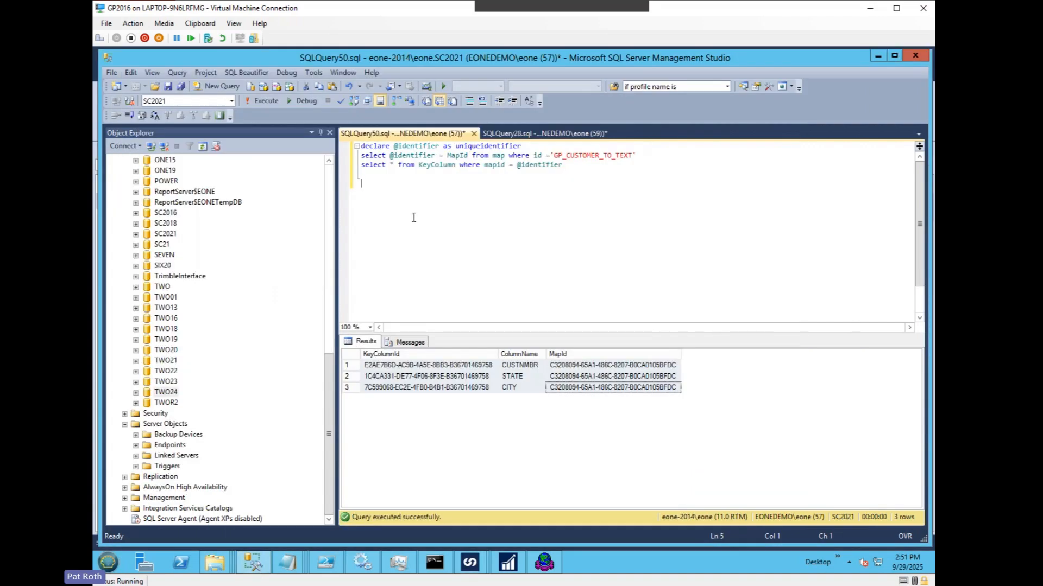
Step: Widen the KeyColumnId results column and examine the IDs beside the CUSTNMBR and CITY key columns
click(405, 178)
click(514, 389)
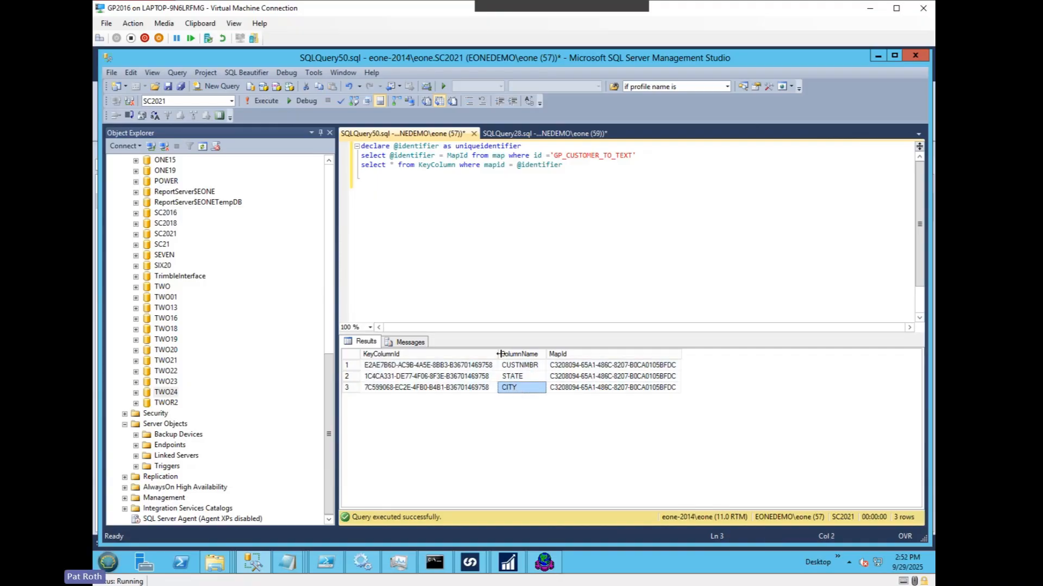
drag(499, 354, 517, 354)
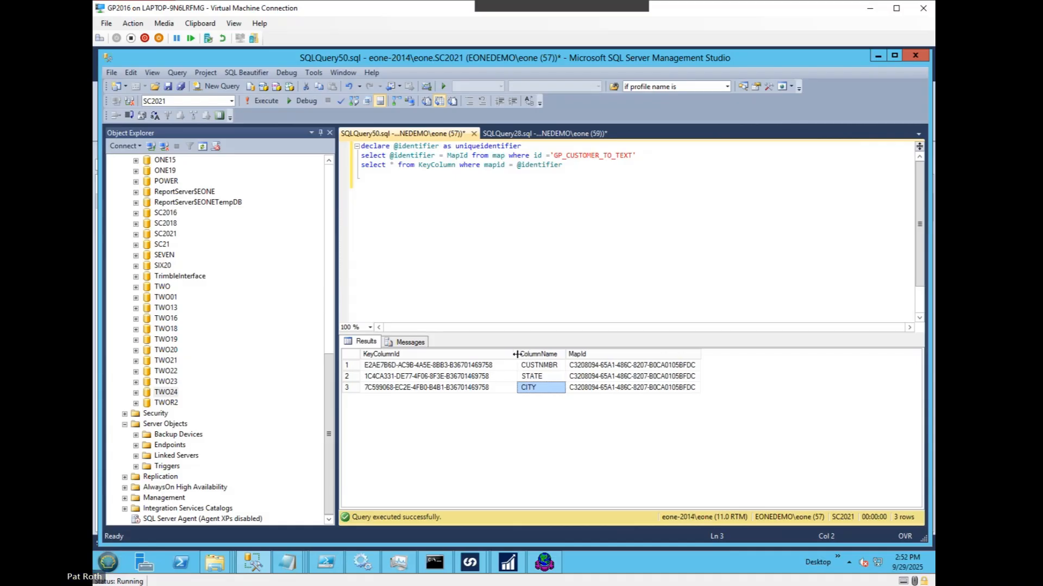
click(553, 369)
click(494, 388)
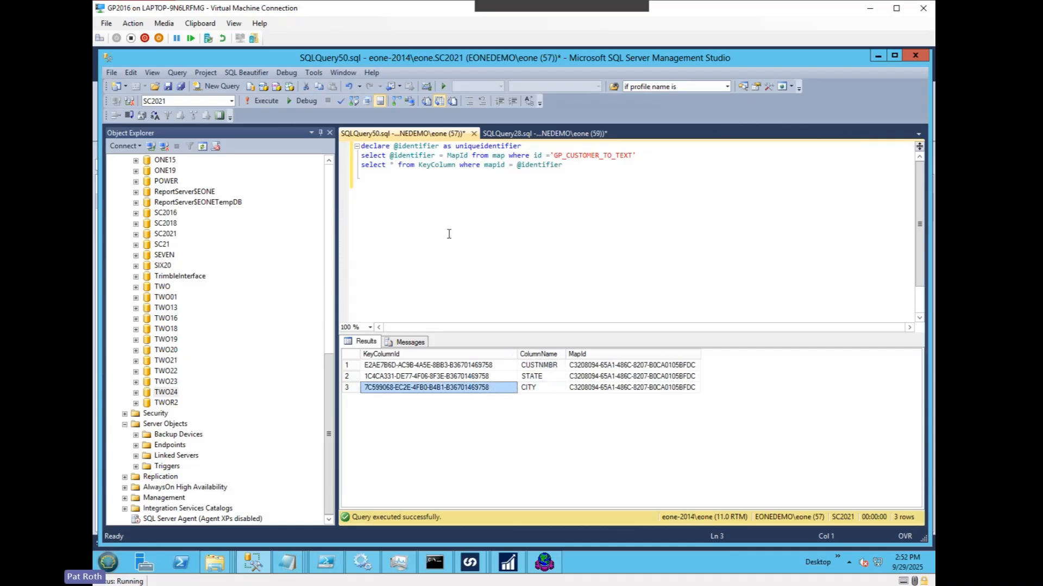
Step: Below the select statements, start an update of KeyColumn that sets KeyColumnId to an empty quoted value, ending with an open where clause
click(449, 234)
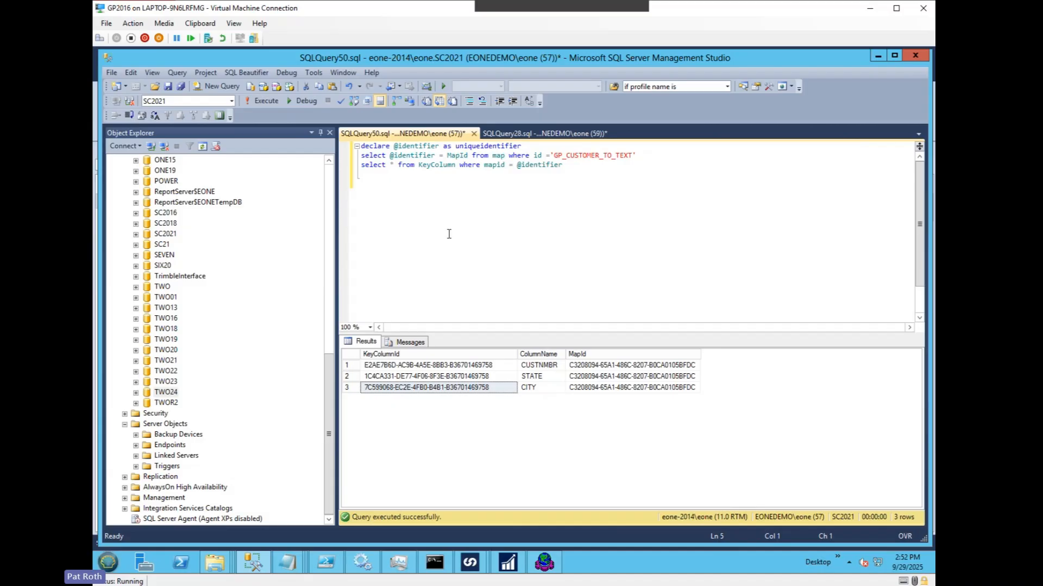
text(update KeyColum)
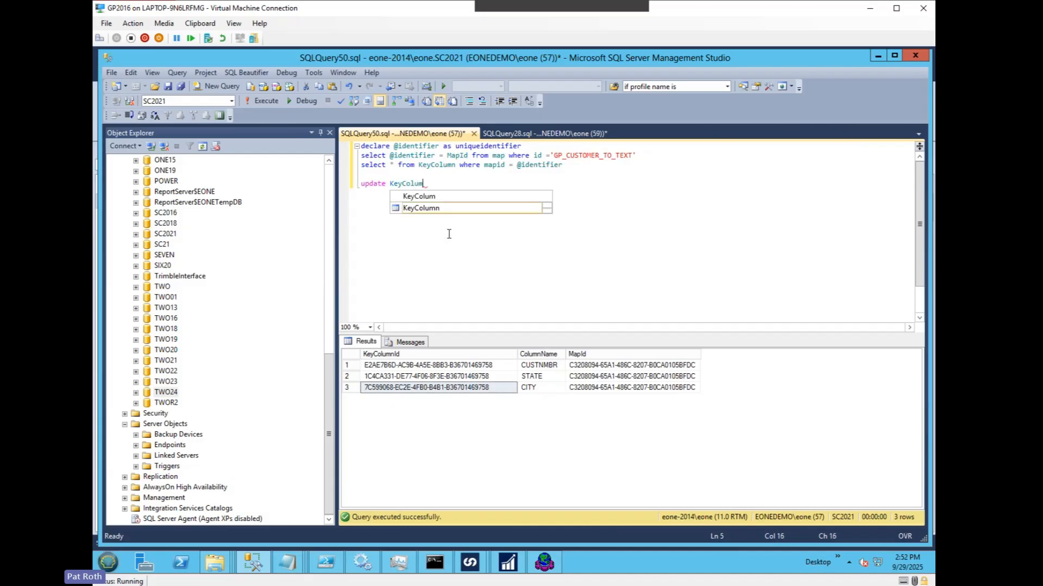
text(n set KeyColu)
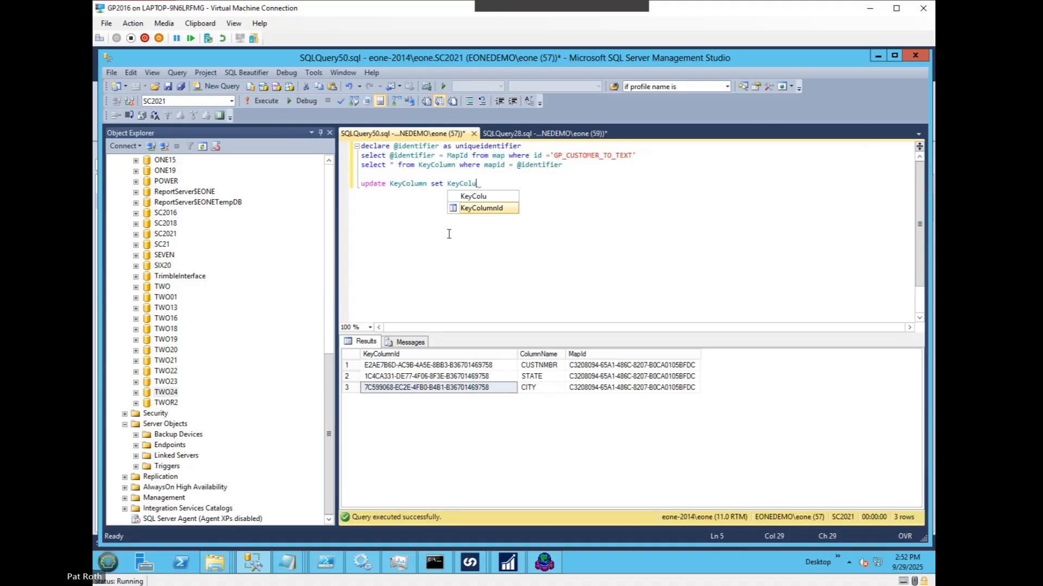
key(Tab)
text(-)
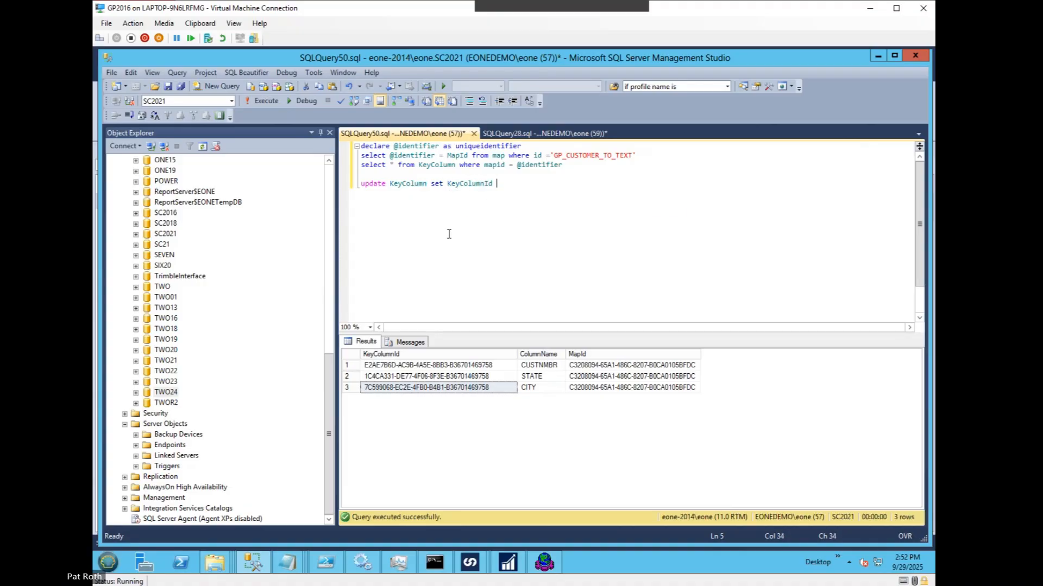
key(BackSpace)
text(= '' where)
Step: Bring up the GP_CUSTOMER_TO_TEXT integration window to view its save option, and return to the query
mouse_move(470, 562)
click(500, 511)
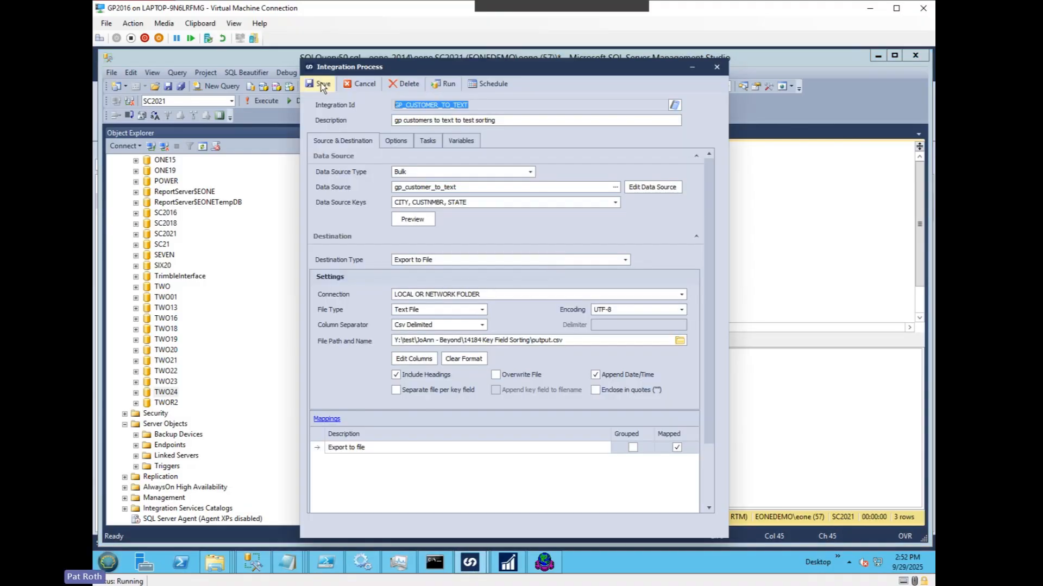
click(862, 108)
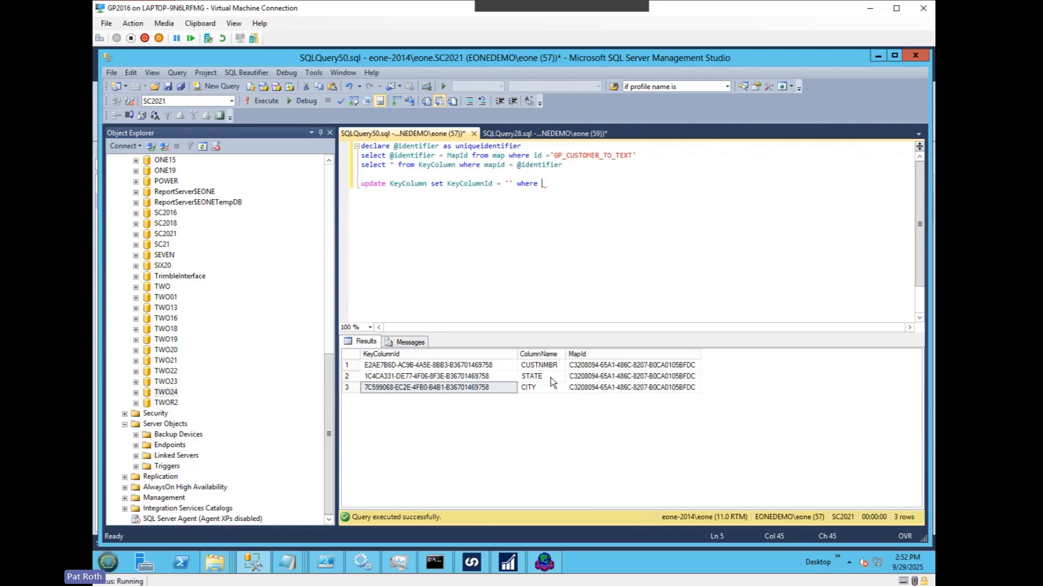
Step: Examine how each KeyColumnId pairs with CUSTNMBR, STATE and CITY under the common MapId in the results
drag(646, 389, 445, 363)
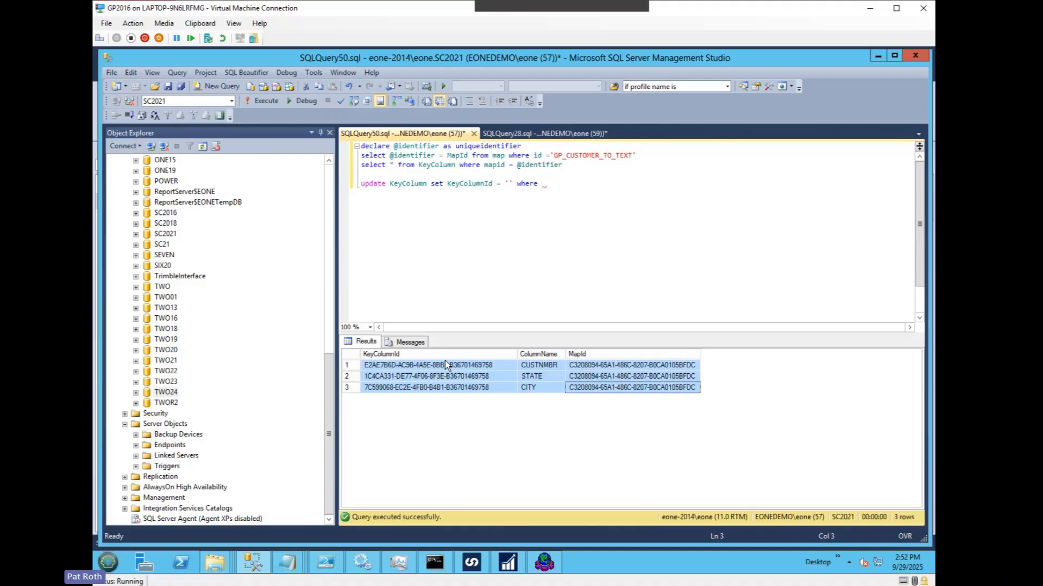
click(445, 361)
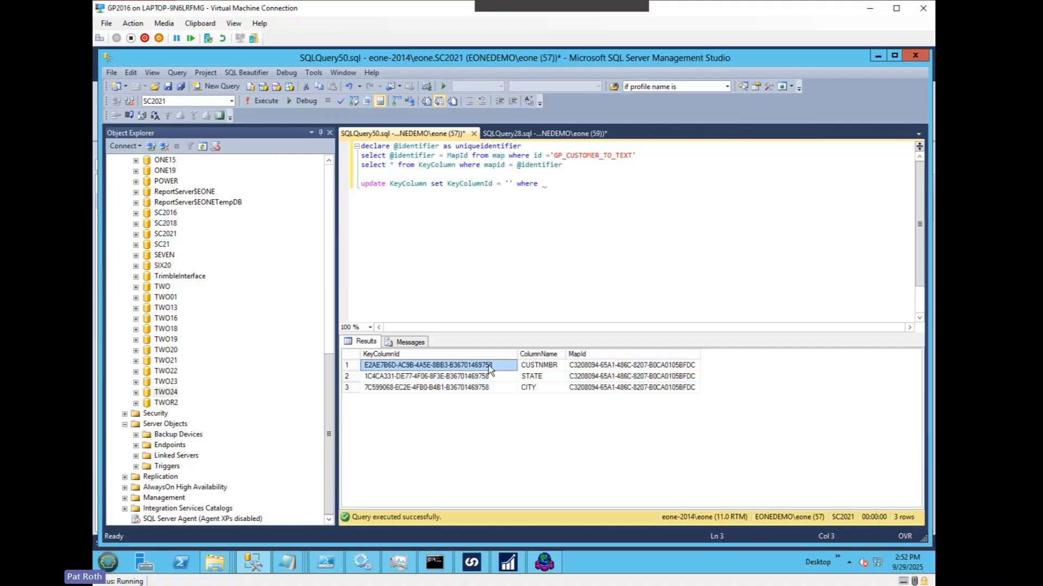
click(538, 374)
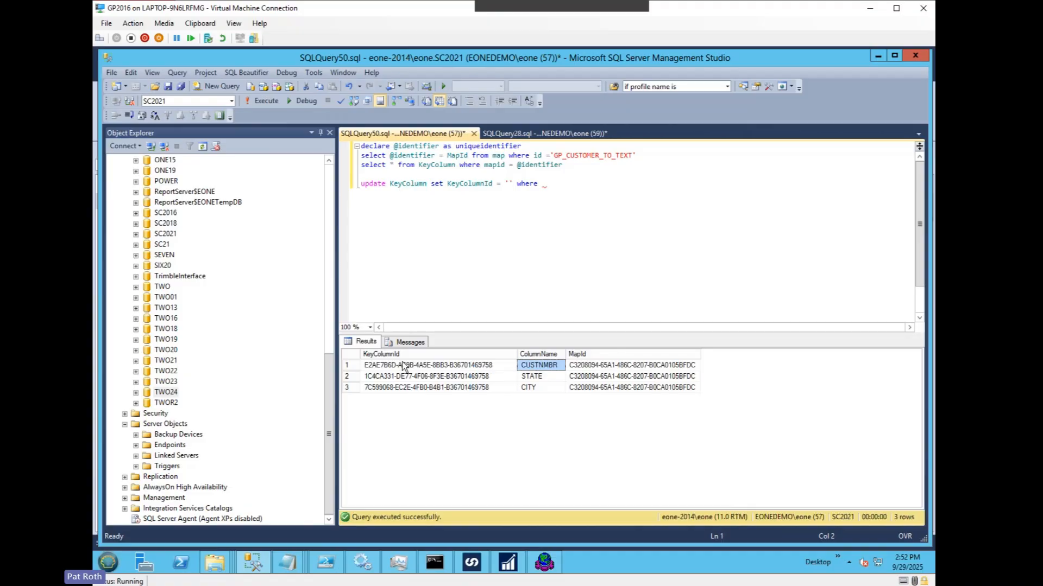
click(449, 377)
key(Up)
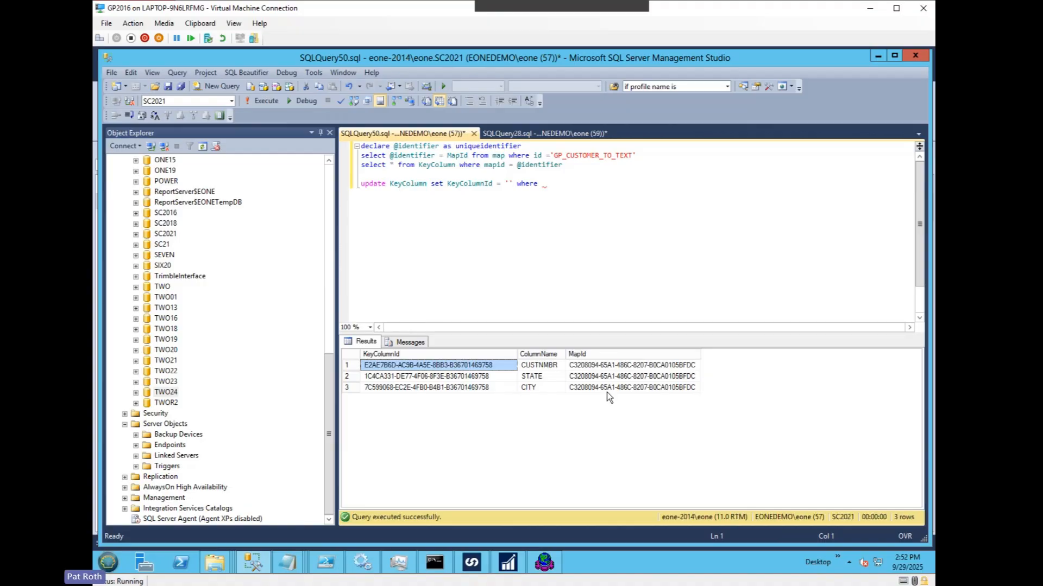
shift+click(588, 388)
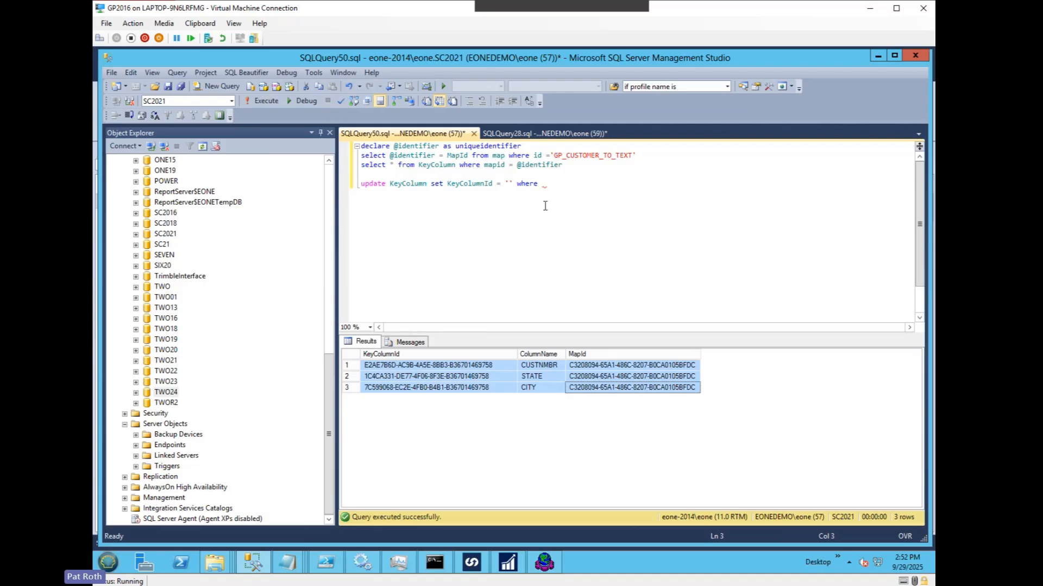
click(447, 367)
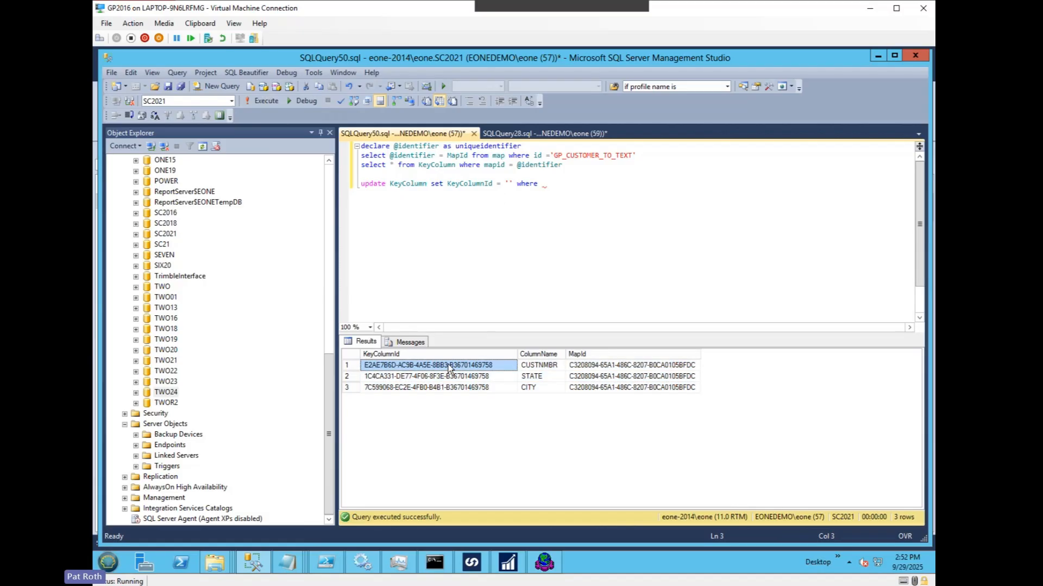
click(550, 368)
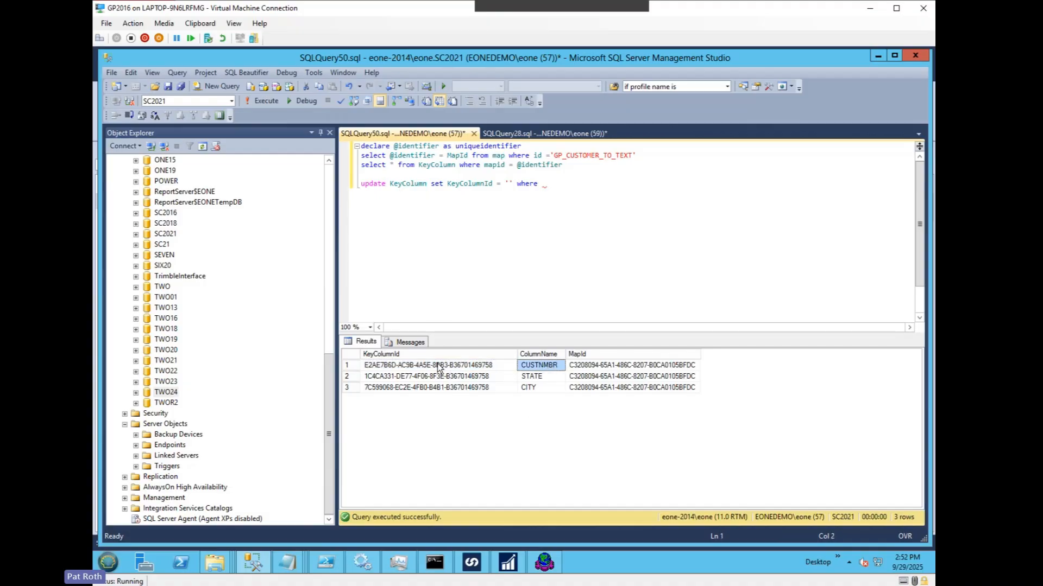
click(424, 391)
click(420, 377)
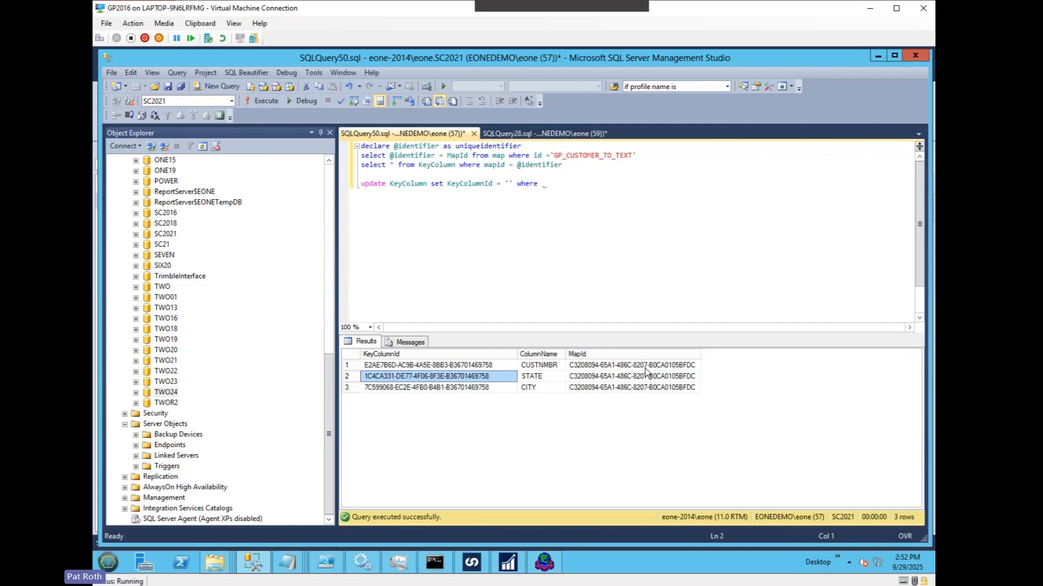
drag(646, 366, 643, 390)
click(485, 379)
click(427, 385)
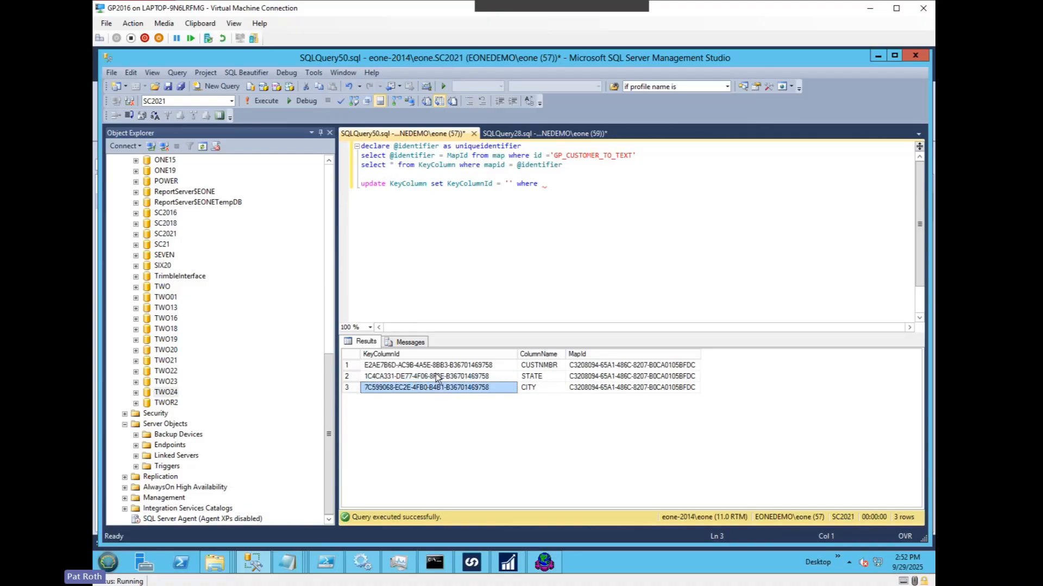
click(442, 368)
click(432, 390)
click(559, 188)
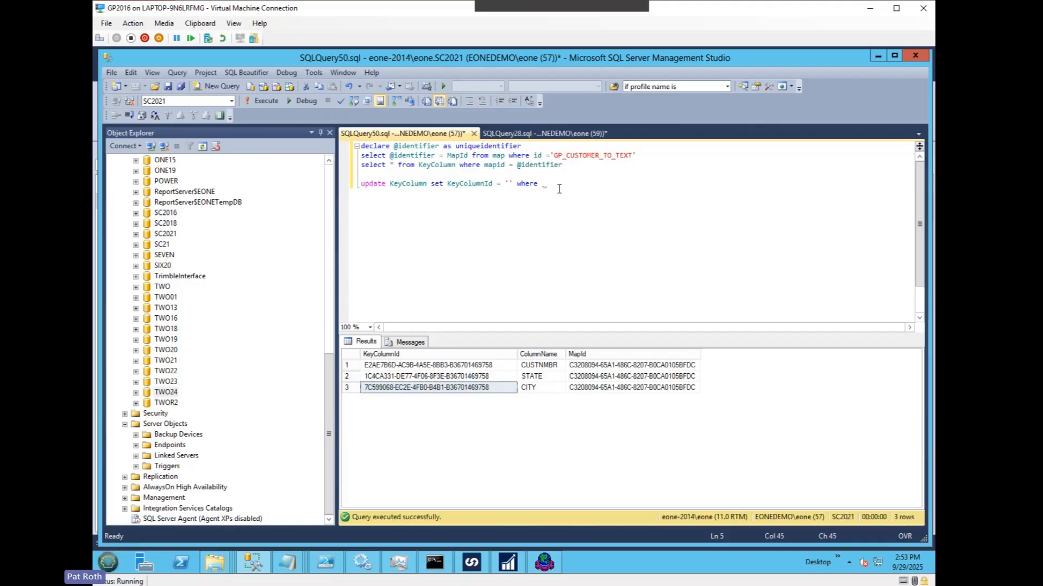
text(KeyCo)
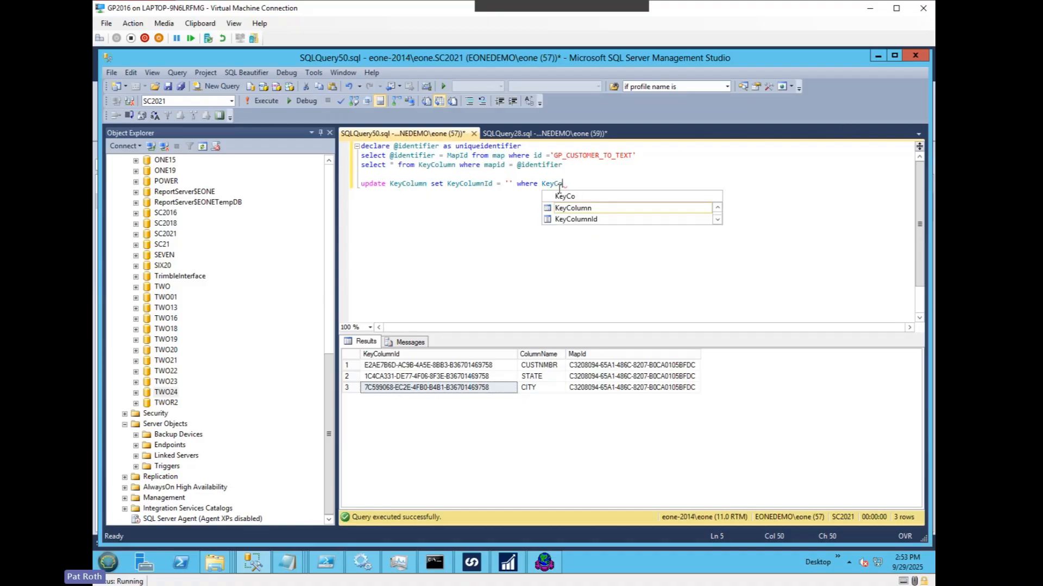
key(Down)
key(Tab)
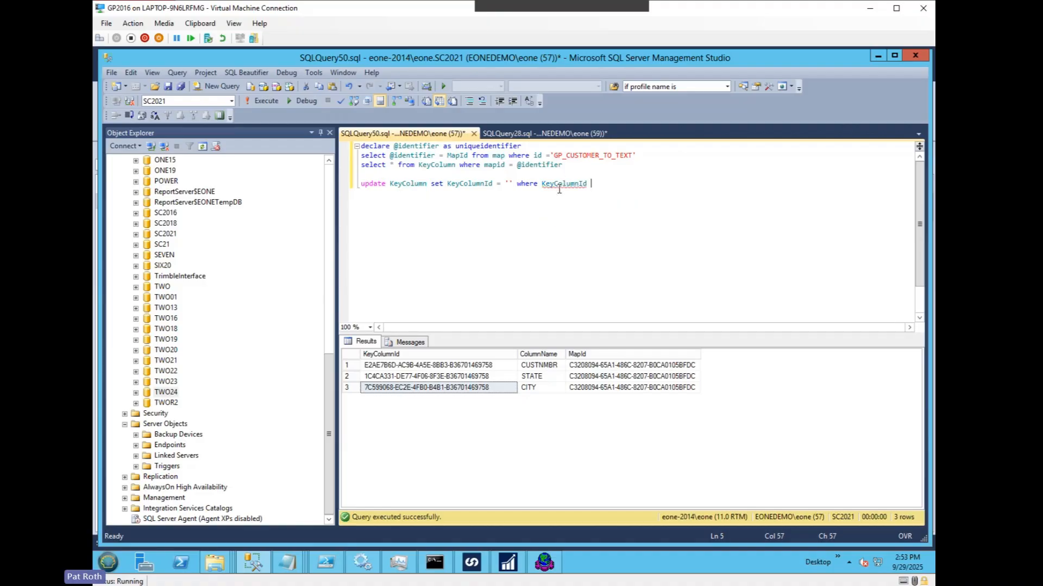
text(= '')
click(466, 367)
right_click(465, 368)
click(503, 372)
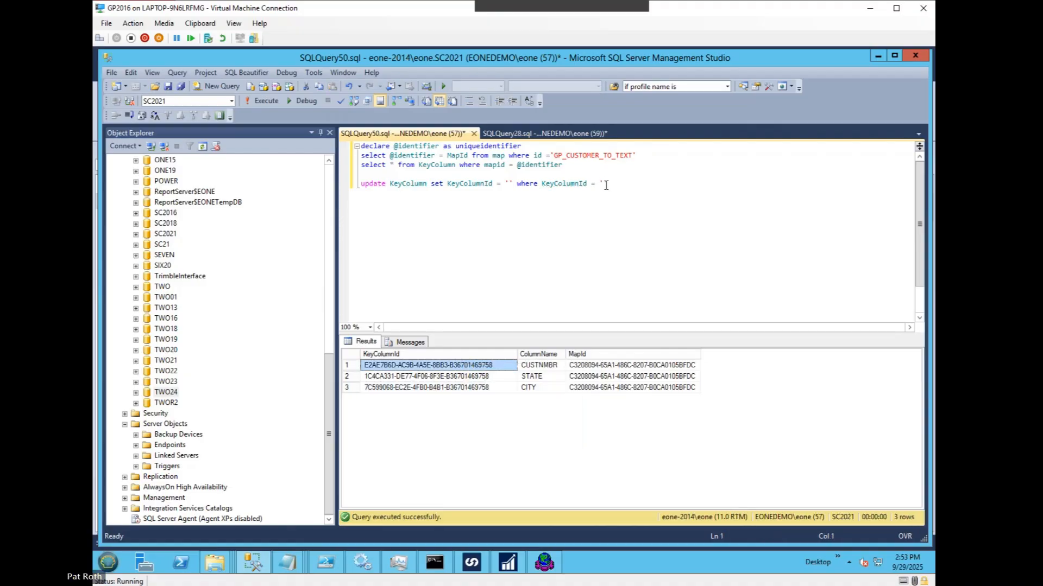
click(603, 182)
key(ctrl+v)
key(End)
key(Return)
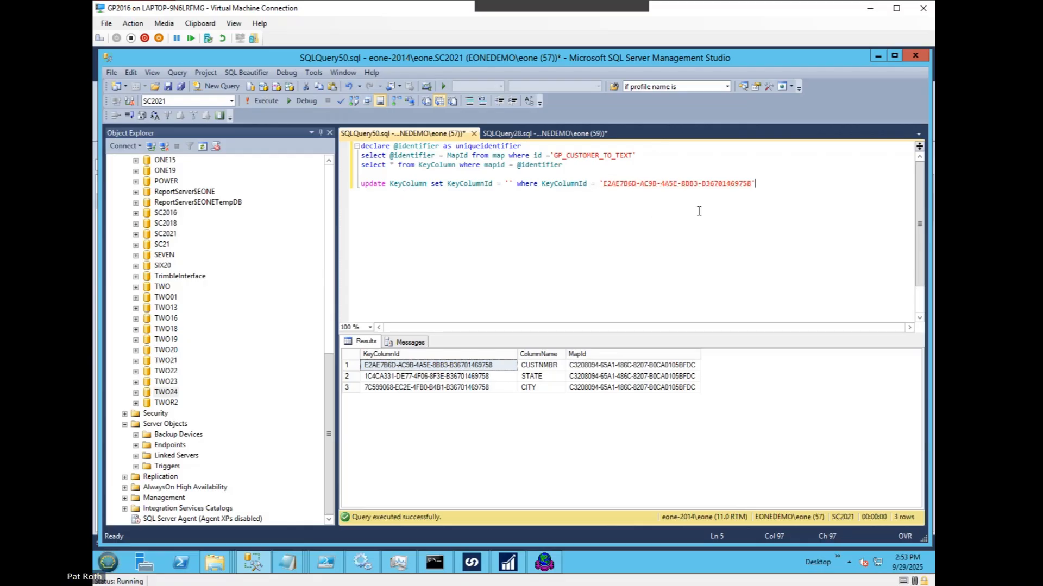
click(447, 388)
right_click(447, 388)
click(470, 397)
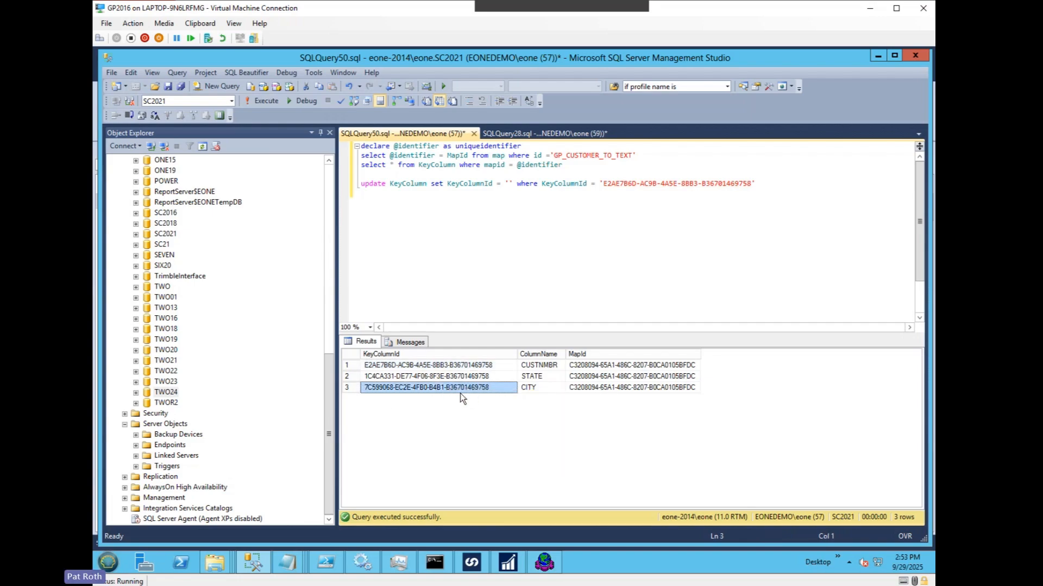
click(509, 184)
key(ctrl+v)
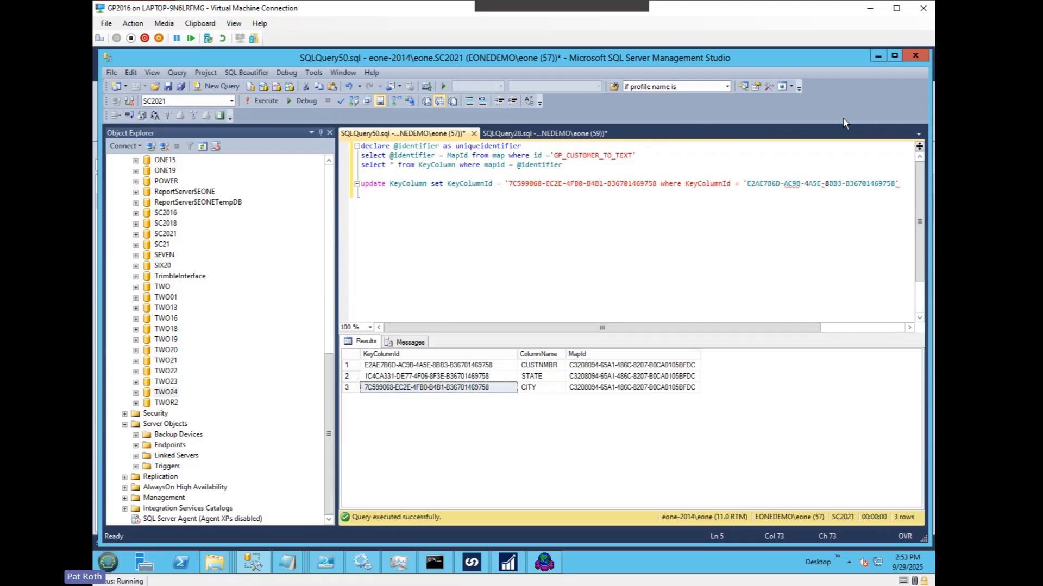
key(Insert)
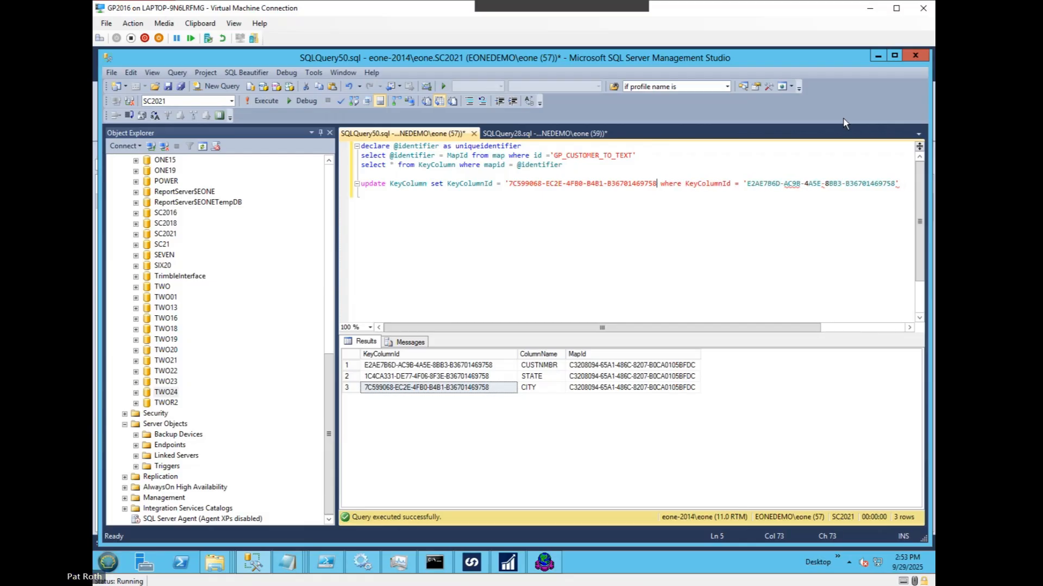
text(')
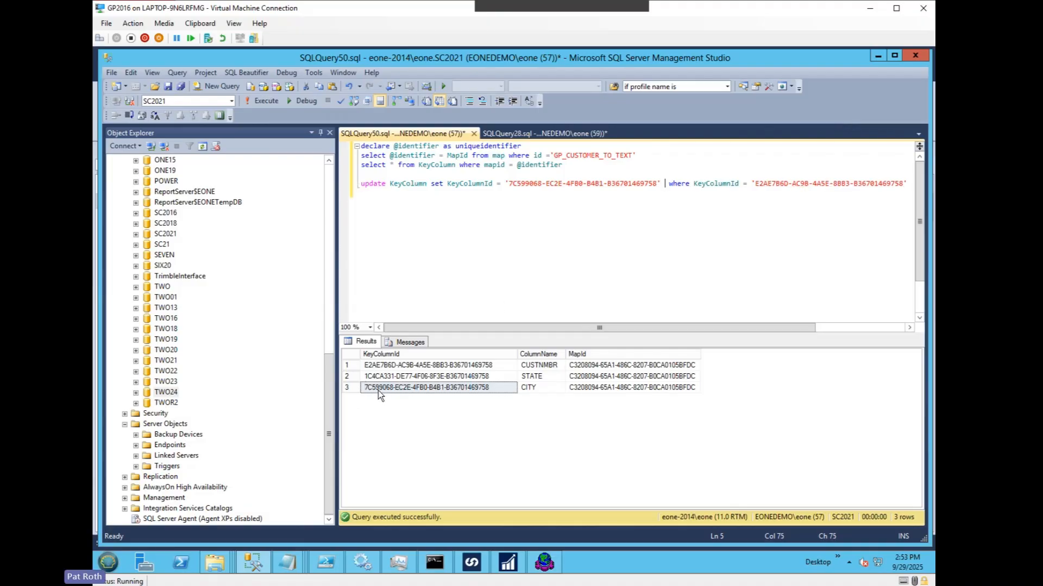
click(489, 389)
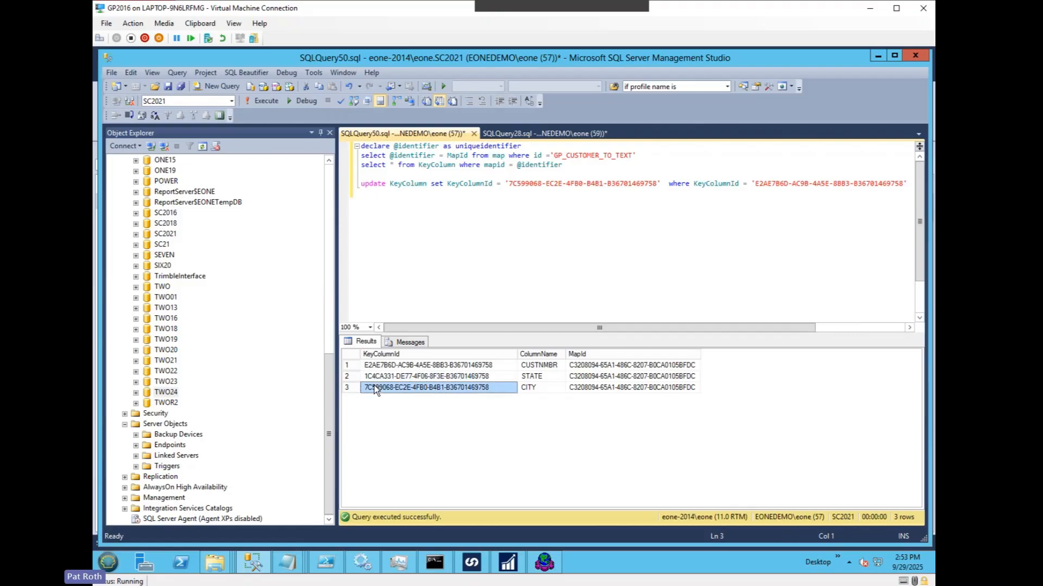
click(511, 184)
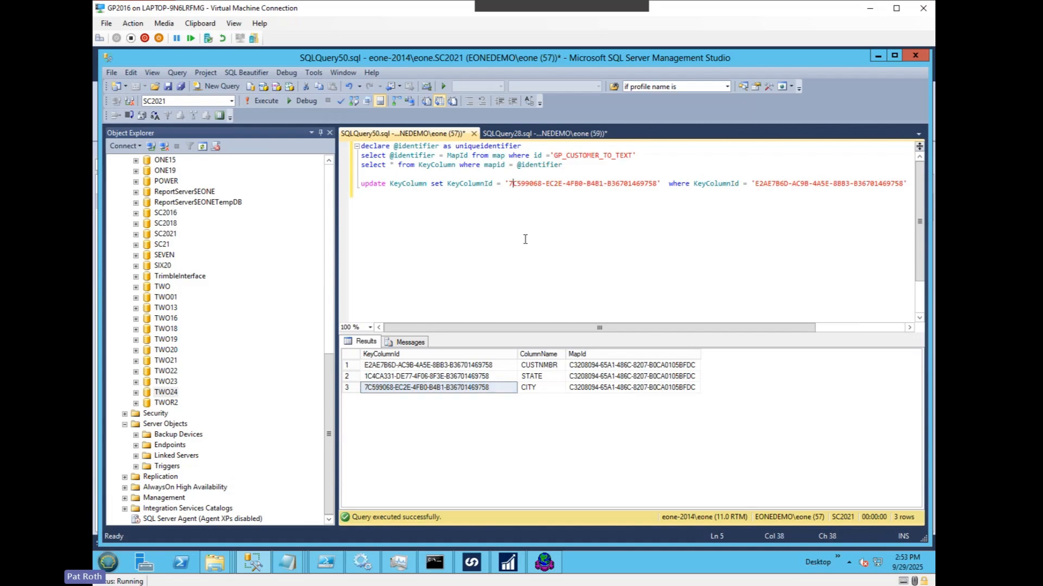
key(BackSpace)
text(8)
click(914, 185)
key(shift+Home)
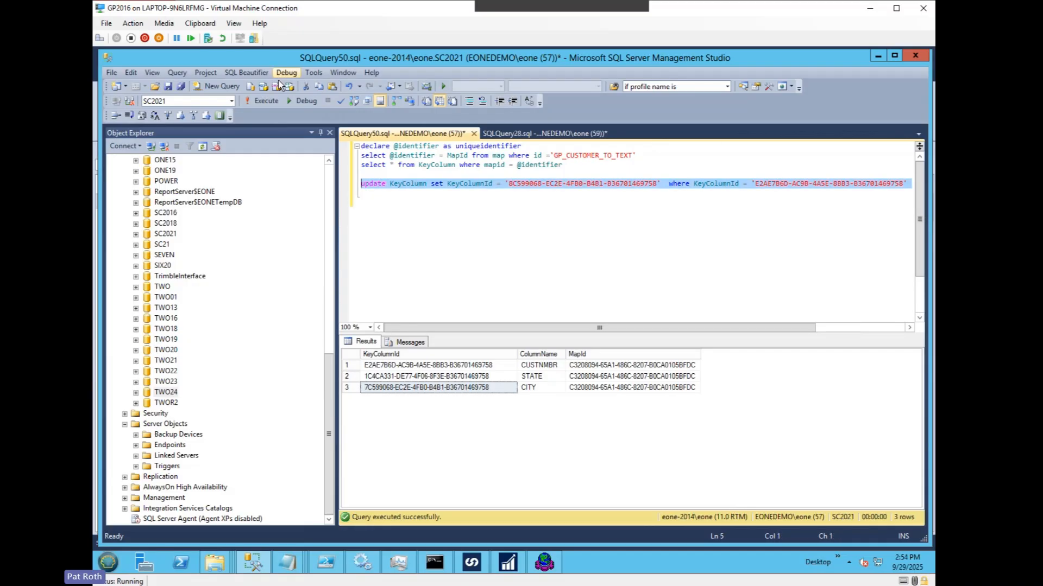
click(260, 100)
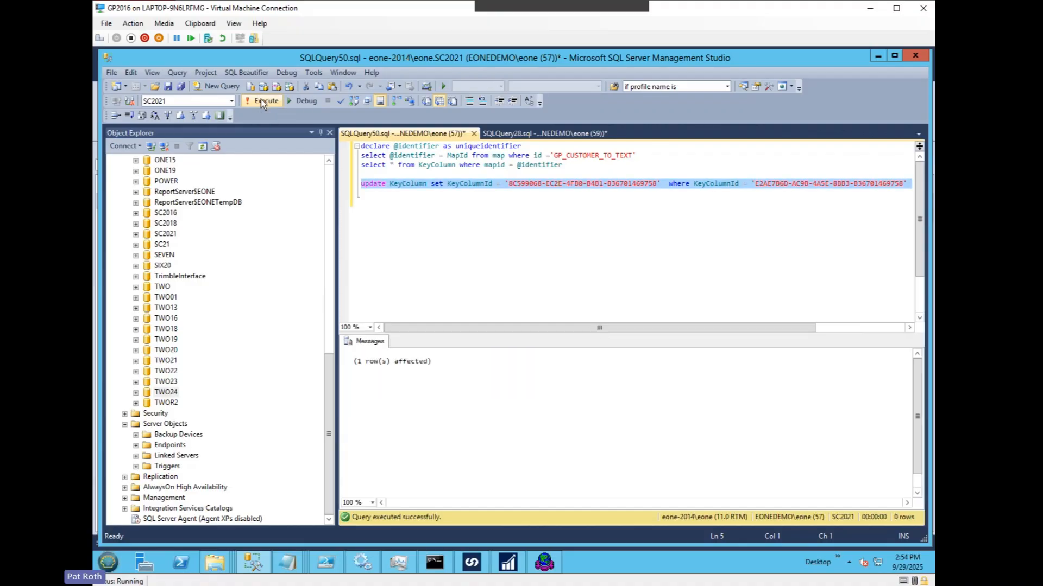
Step: Rerun only the declare and select statements on KeyColumn and check the order of the STATE, CITY and CUSTNMBR rows
drag(573, 165, 359, 145)
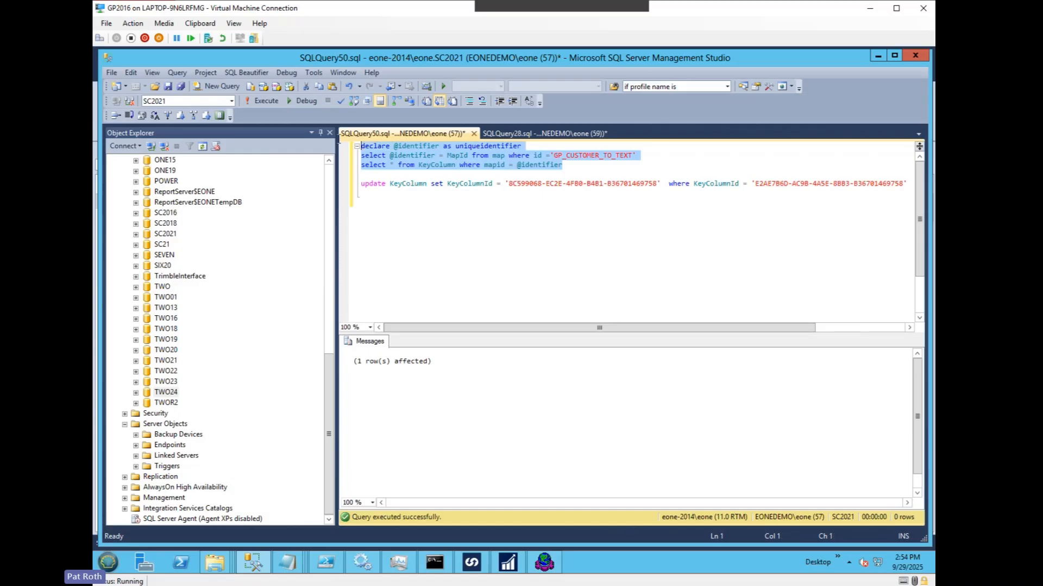
click(265, 102)
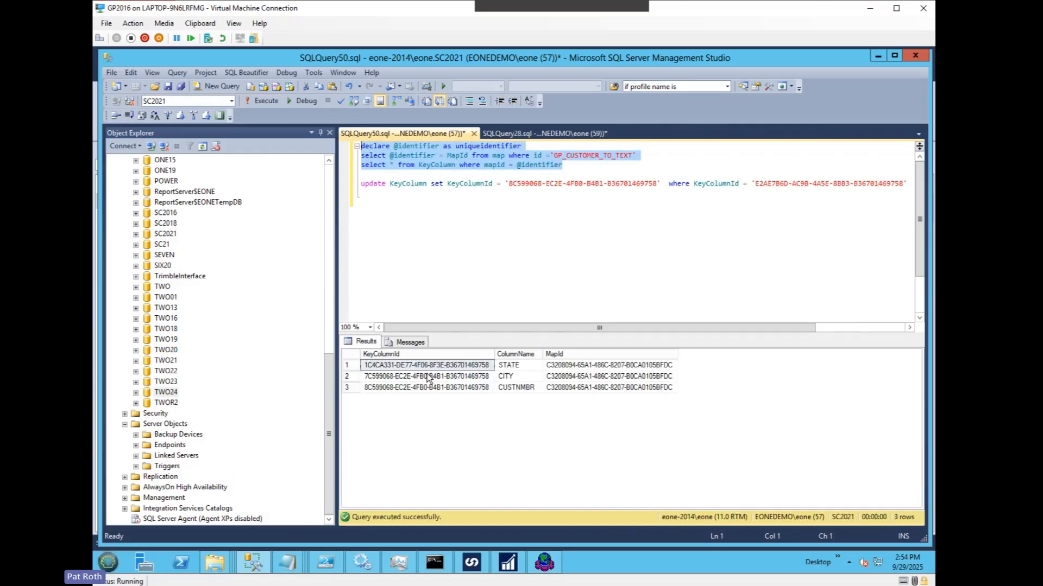
click(517, 366)
click(517, 376)
click(516, 386)
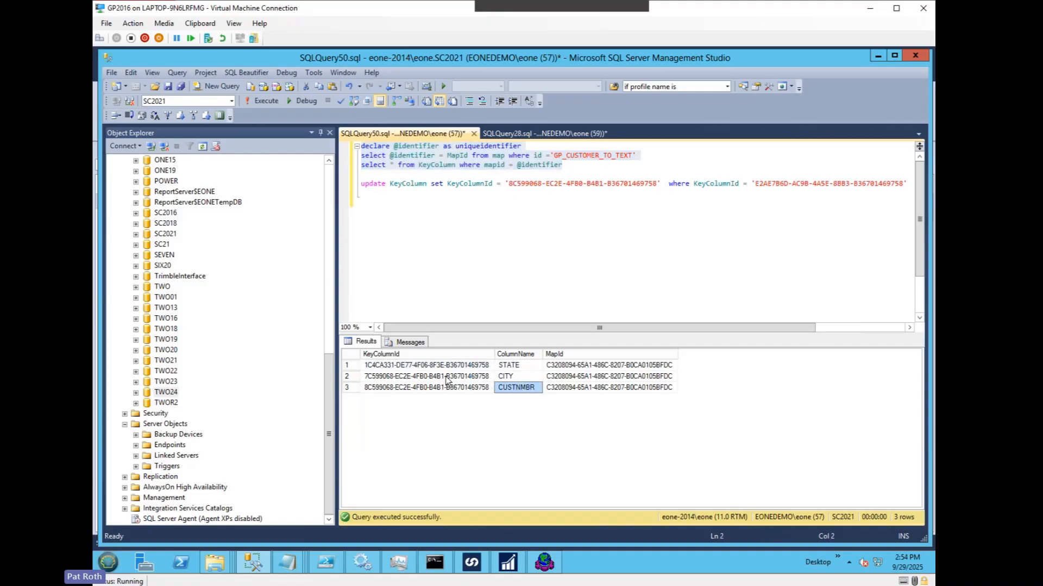
click(449, 209)
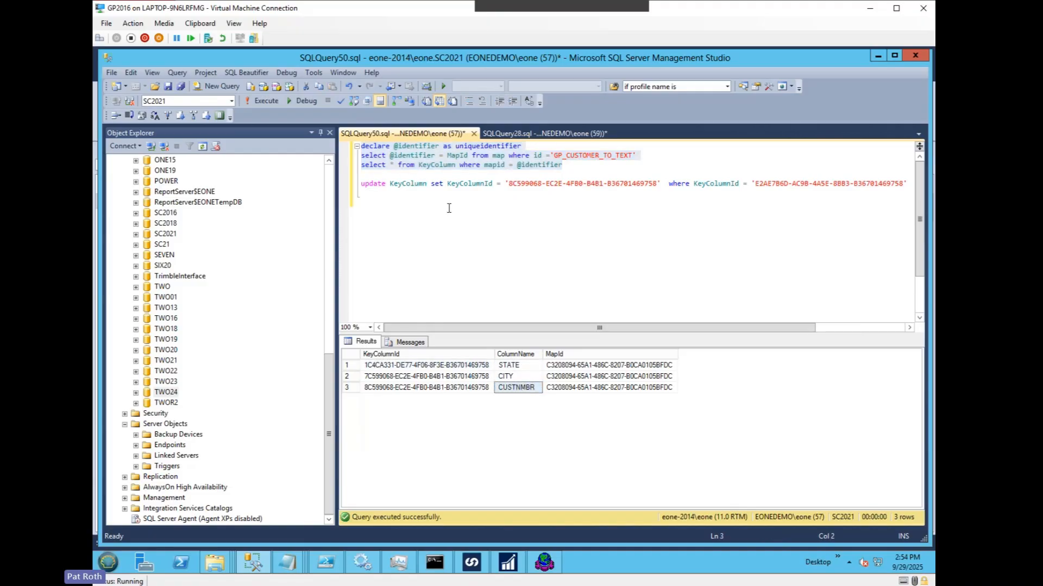
Step: Switch to SmartConnect, open the GP_CUSTOMER_TO_TEXT integration, run it, and close the progress window
click(472, 563)
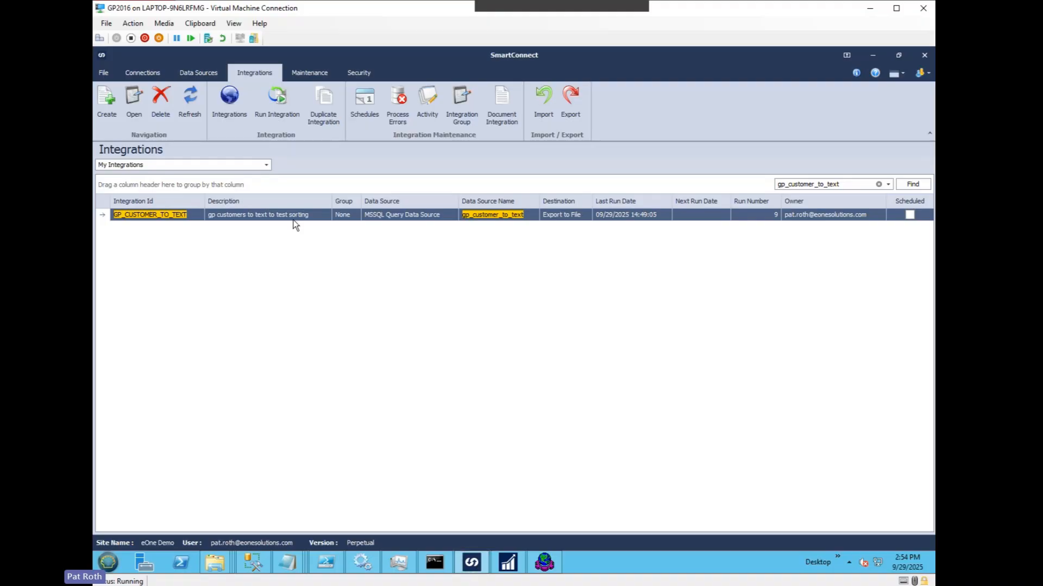
double_click(237, 215)
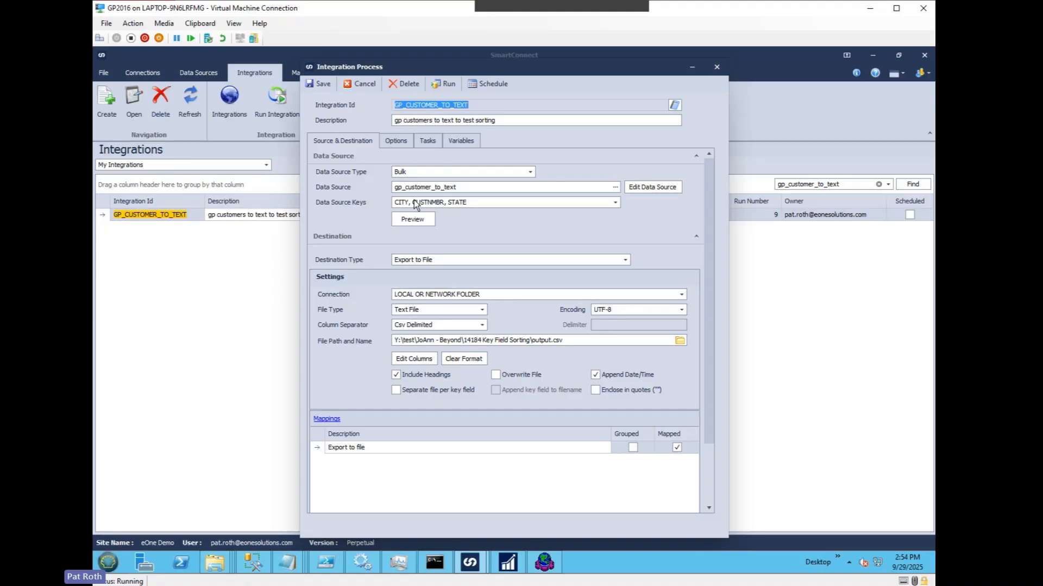
click(445, 83)
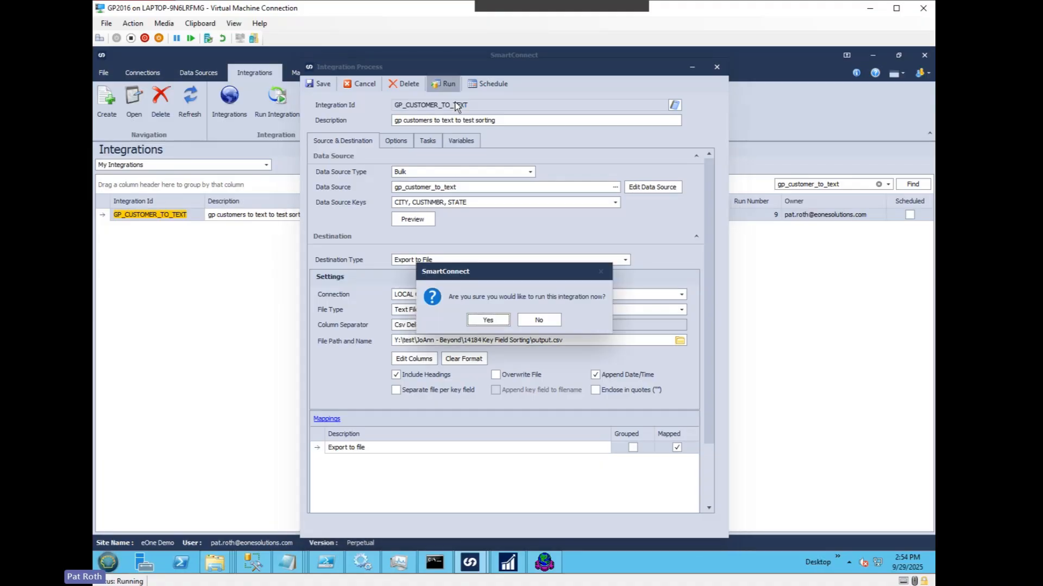
click(492, 320)
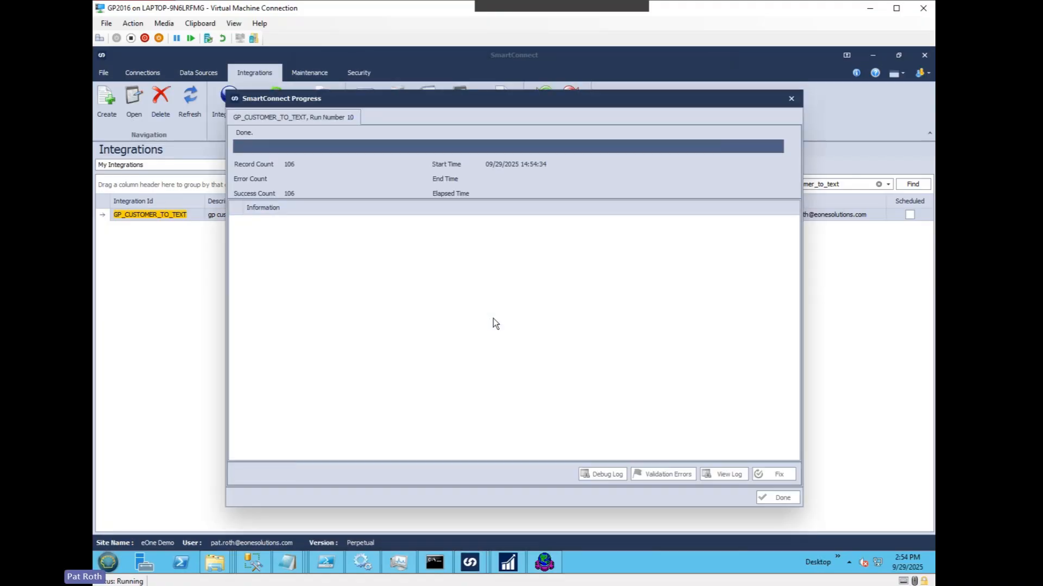
click(786, 498)
Step: Open the newest export, output_20250929-025434.csv, from the 14184 Key Field Sorting folder in Notepad
right_click(215, 562)
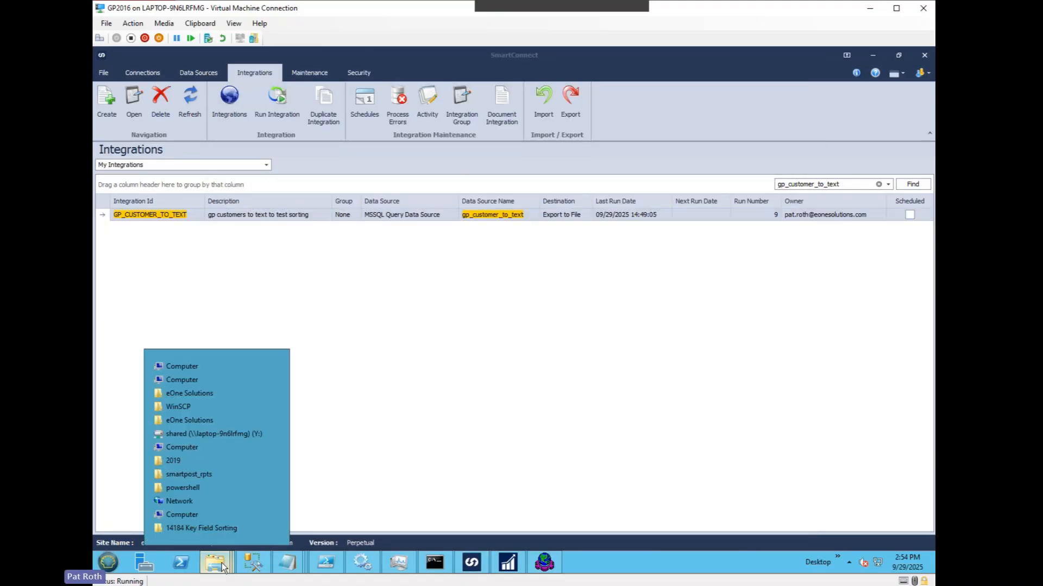
click(211, 528)
right_click(361, 229)
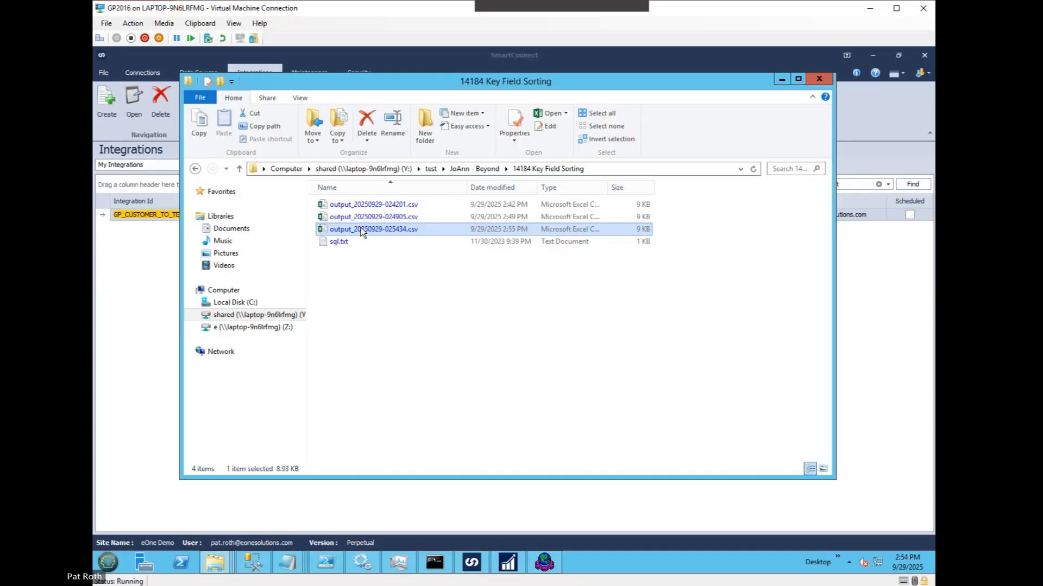
click(409, 274)
click(393, 246)
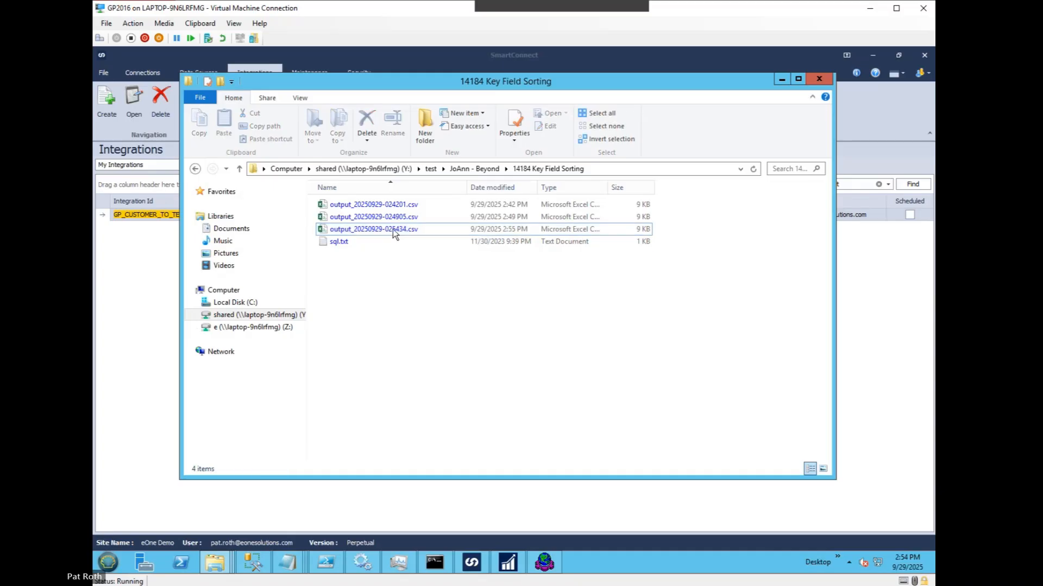
right_click(393, 229)
mouse_move(434, 289)
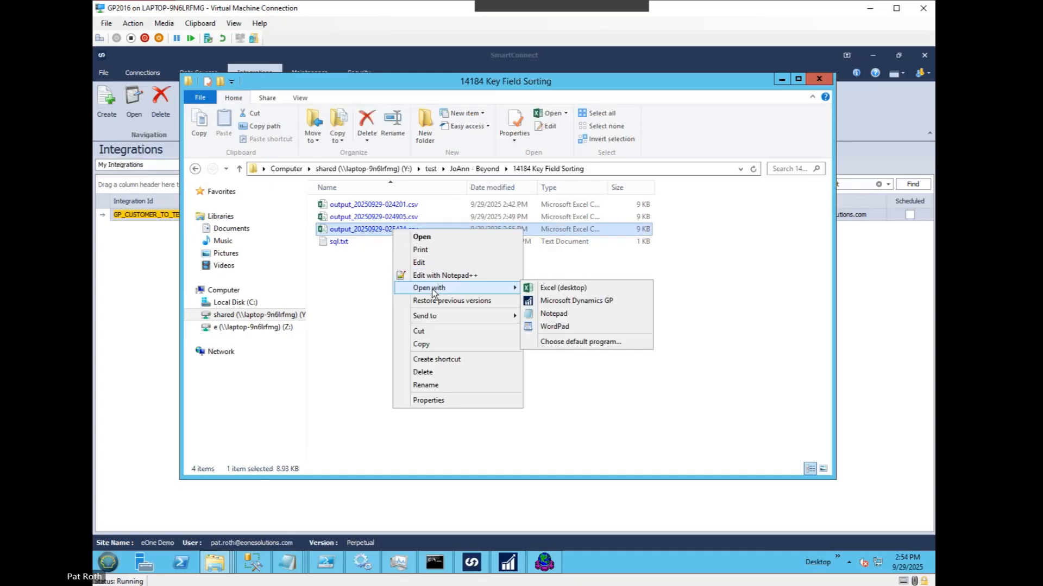
click(546, 313)
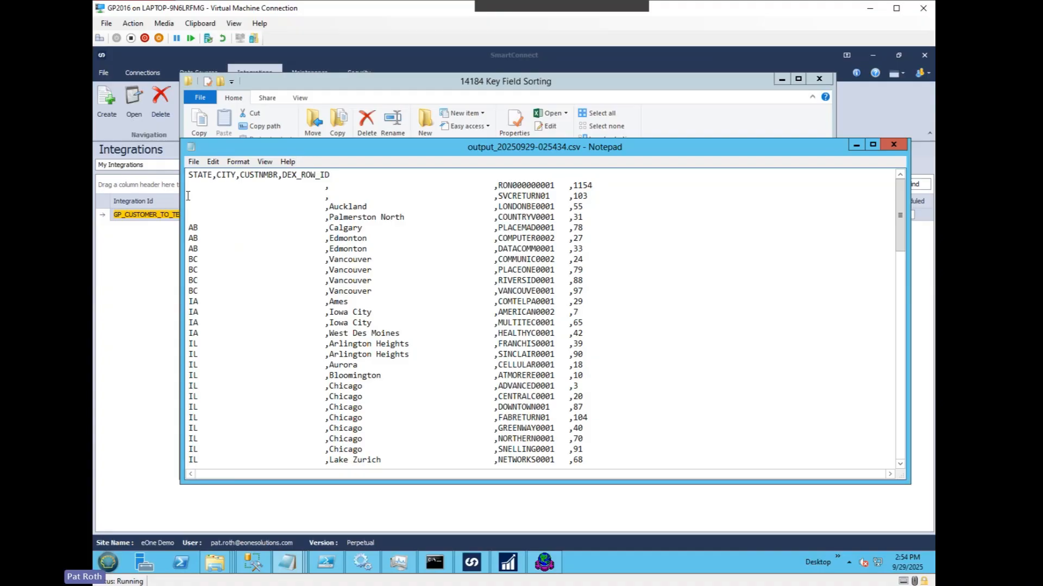
Step: Examine how the exported rows are ordered by STATE, from the blank states through AB, BC, IA and IL
drag(613, 216, 170, 184)
click(210, 194)
drag(194, 185, 194, 229)
click(194, 247)
scroll(191, 266, down, 4)
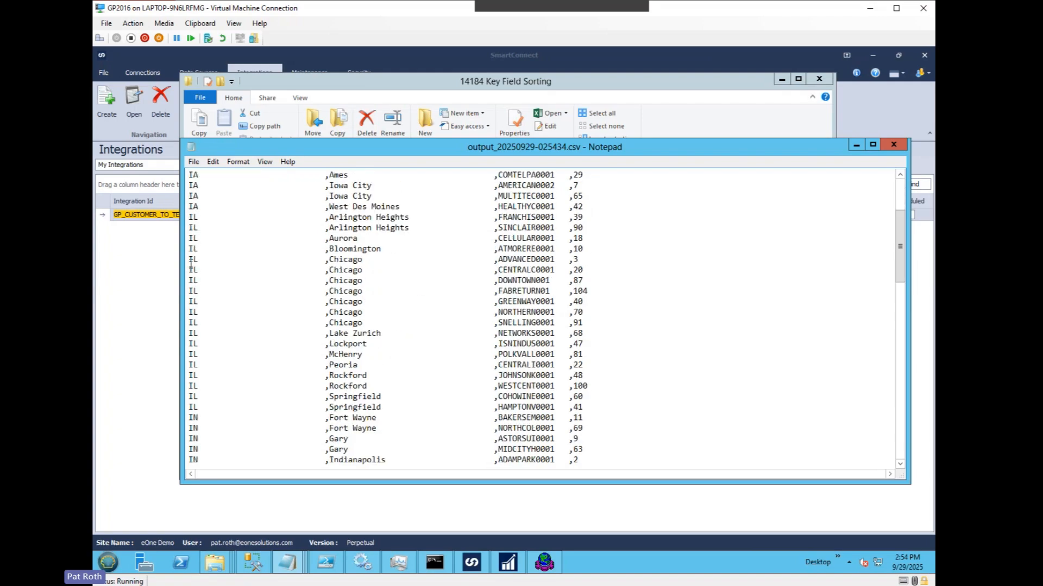
click(190, 251)
shift+click(719, 364)
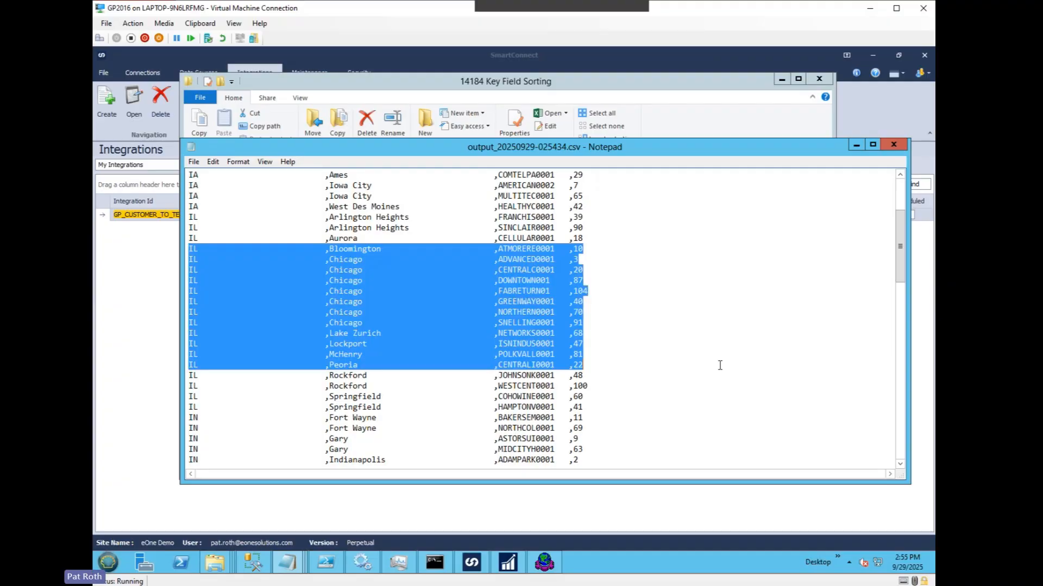
click(371, 289)
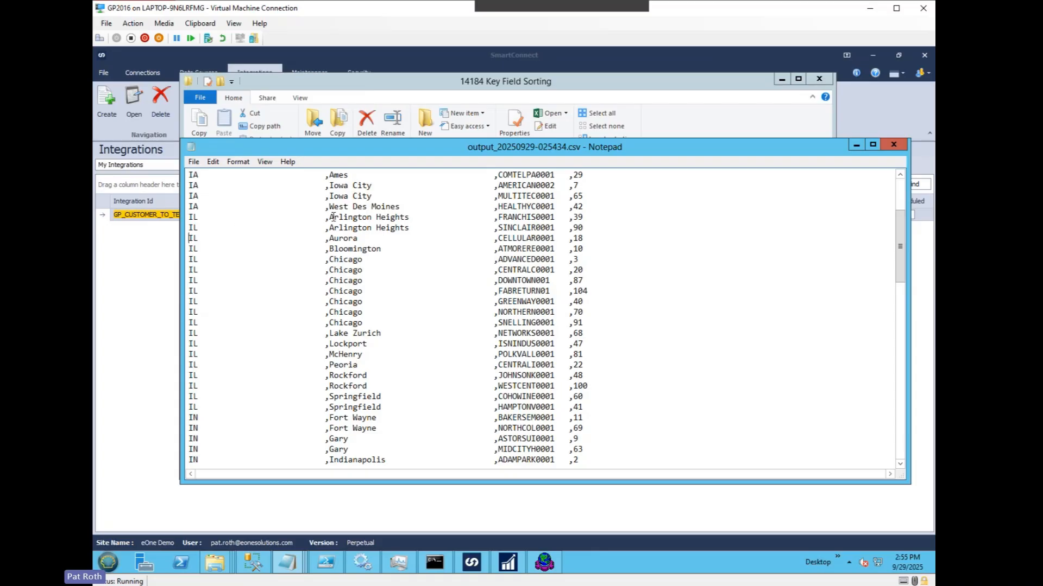
Step: Examine the order of the cities within the IL rows, from Arlington Heights to McHenry
drag(322, 218, 367, 218)
click(333, 244)
drag(328, 337, 421, 348)
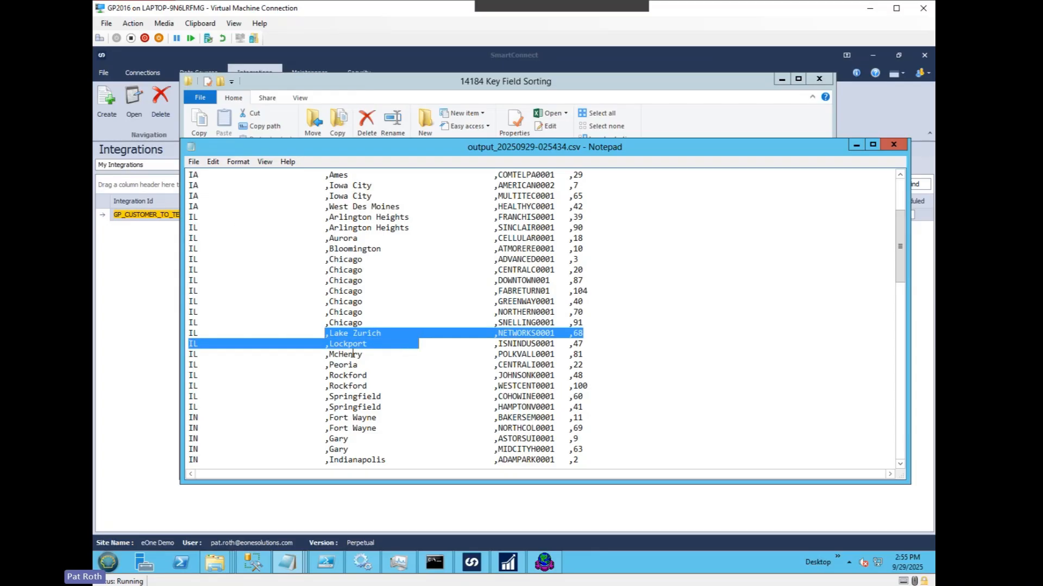
click(354, 354)
Step: Examine the order of the customer numbers within the same state and city, using the IL Chicago rows
scroll(344, 190, up, 4)
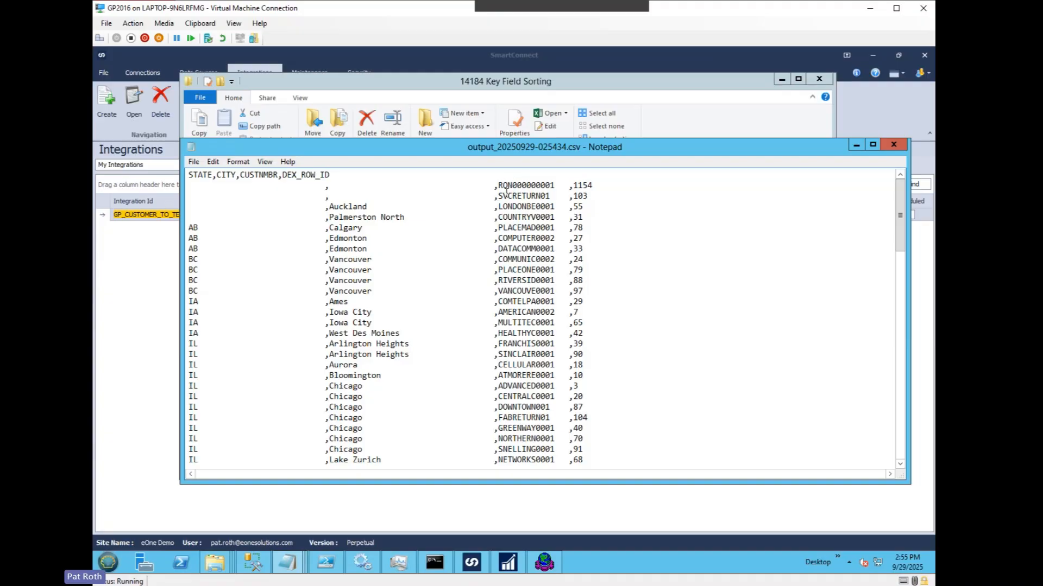
scroll(517, 327, down, 6)
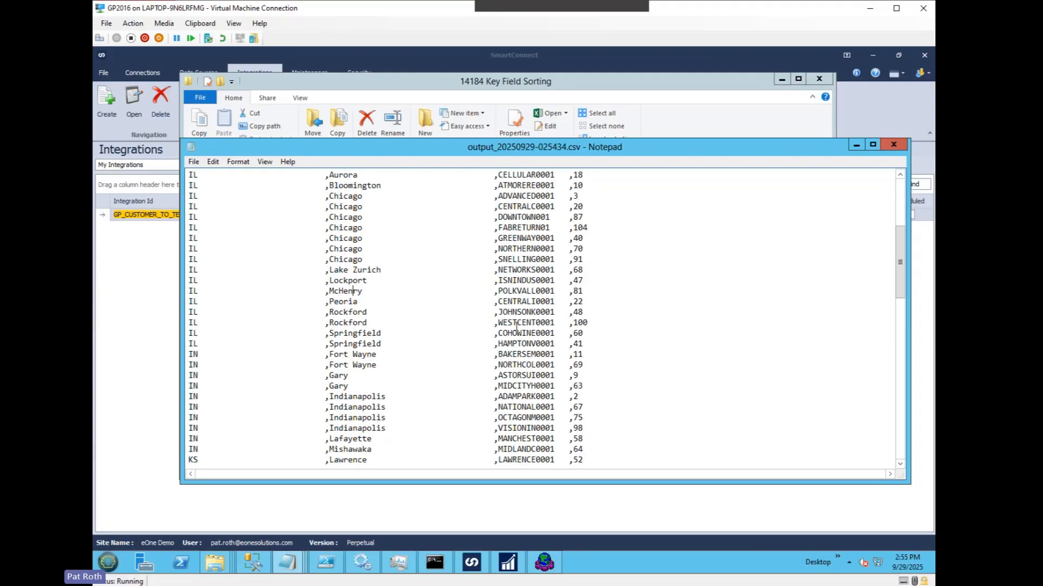
scroll(516, 327, up, 2)
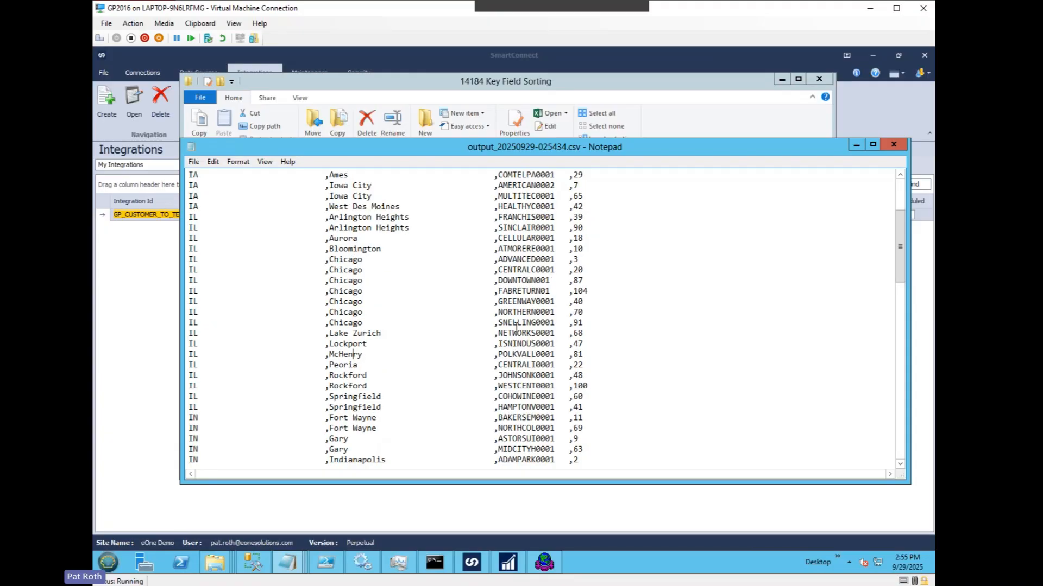
drag(598, 312, 182, 260)
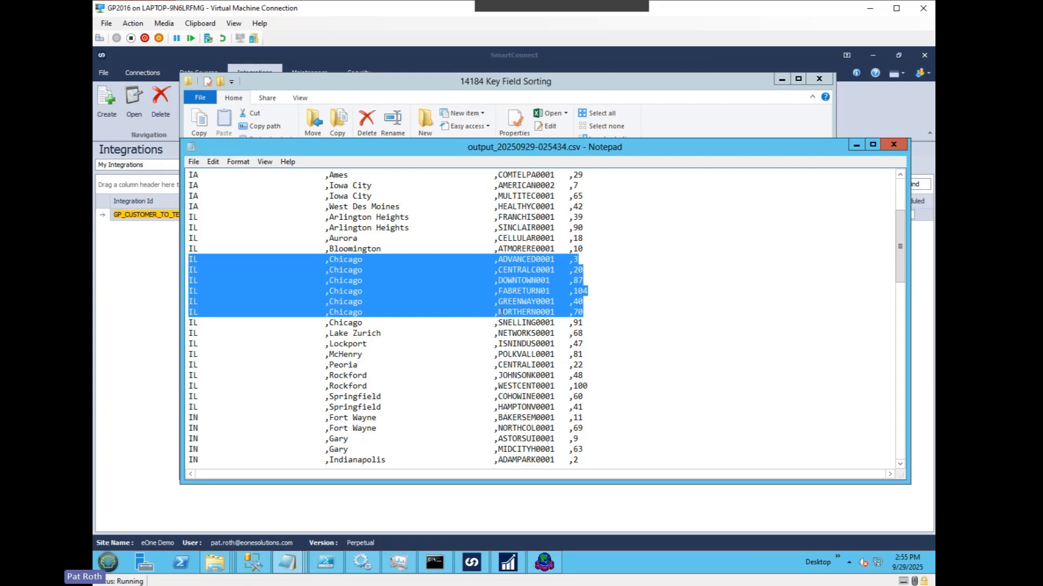
drag(600, 324, 188, 265)
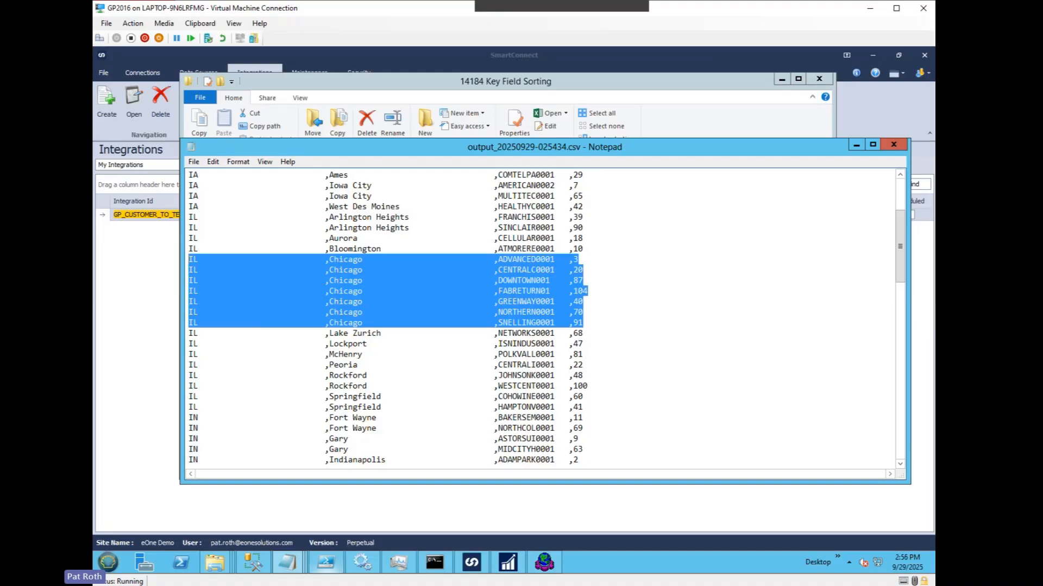
mouse_move(328, 563)
click(717, 344)
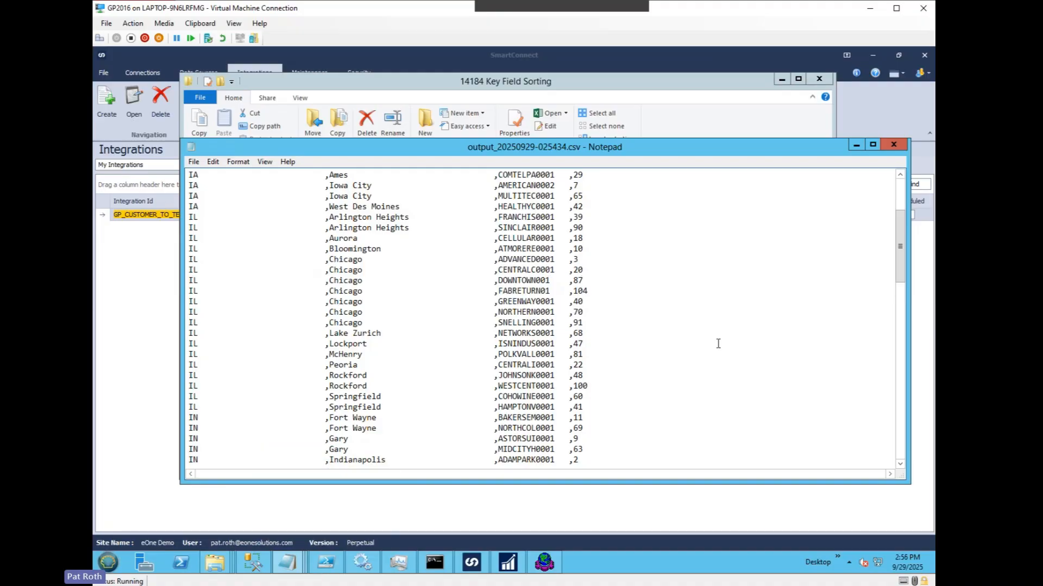